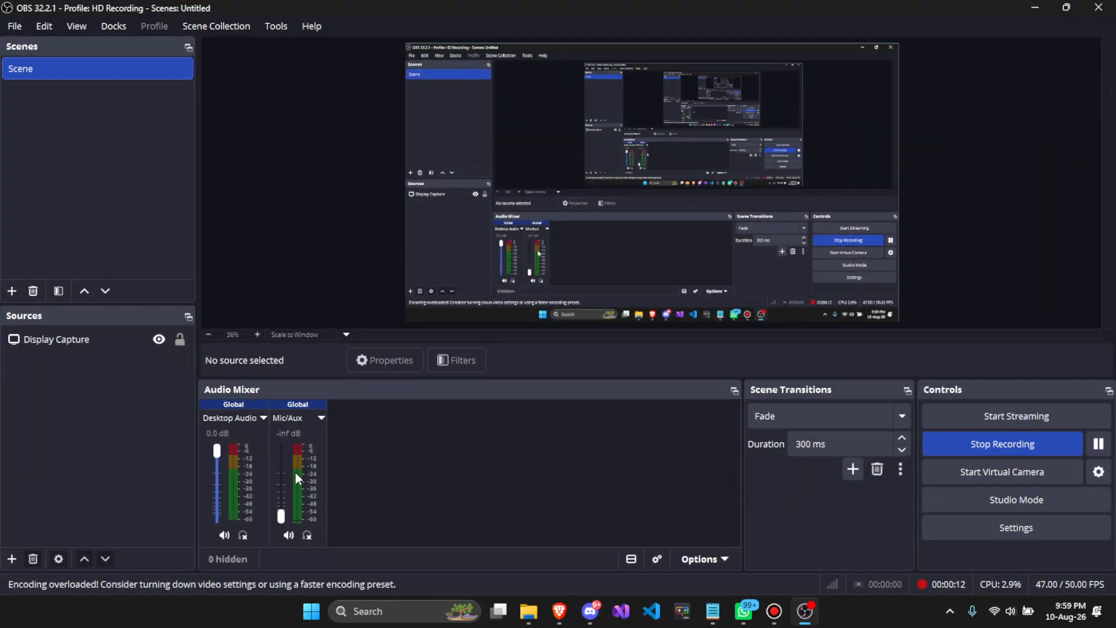
- Raise the Mic/Aux level to 0.0 dB and minimize the OBS window
{"action": "left_click_drag", "start_coordinate": [281, 515], "coordinate": [282, 443]}
{"action": "left_click", "coordinate": [1035, 7]}
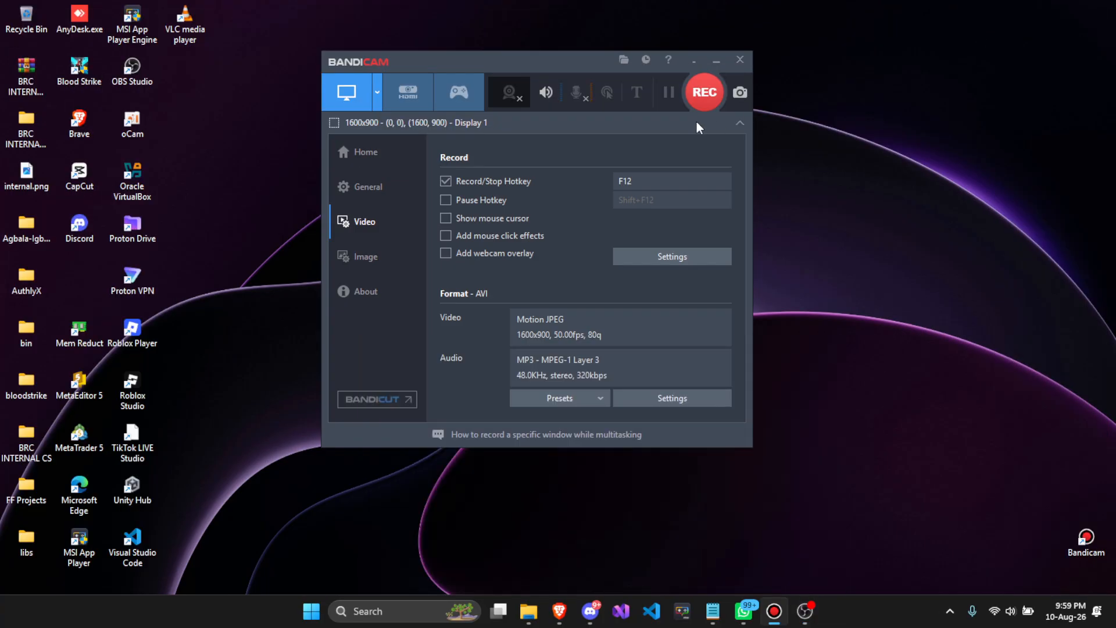
- Reposition the Bandicam window and open its video format settings
{"action": "left_click_drag", "start_coordinate": [571, 57], "coordinate": [632, 60]}
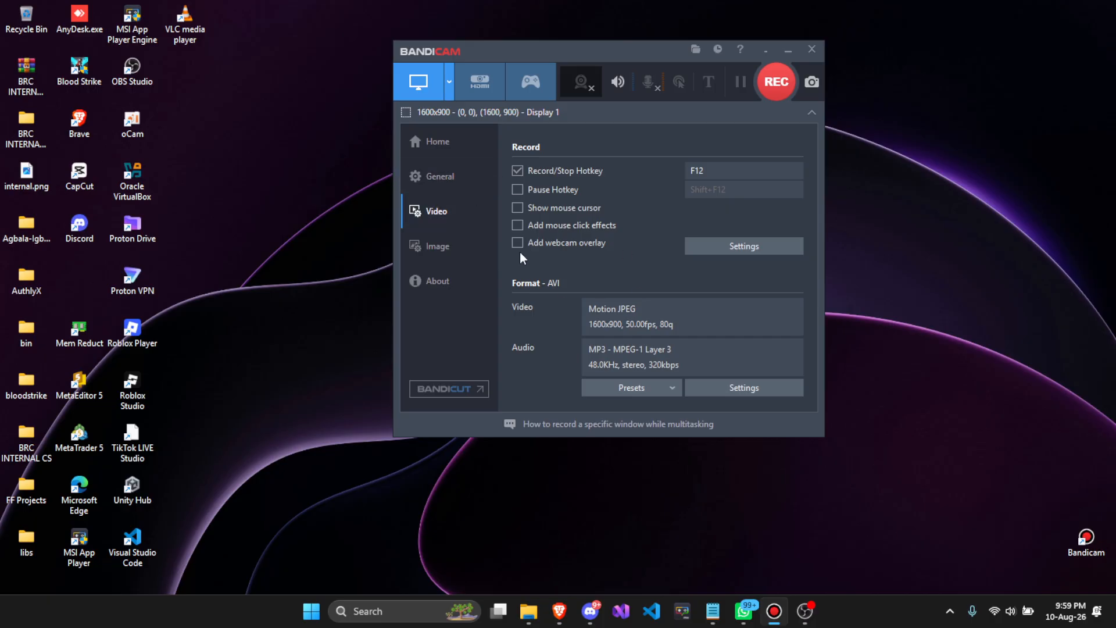
{"action": "left_click_drag", "start_coordinate": [565, 59], "coordinate": [520, 48]}
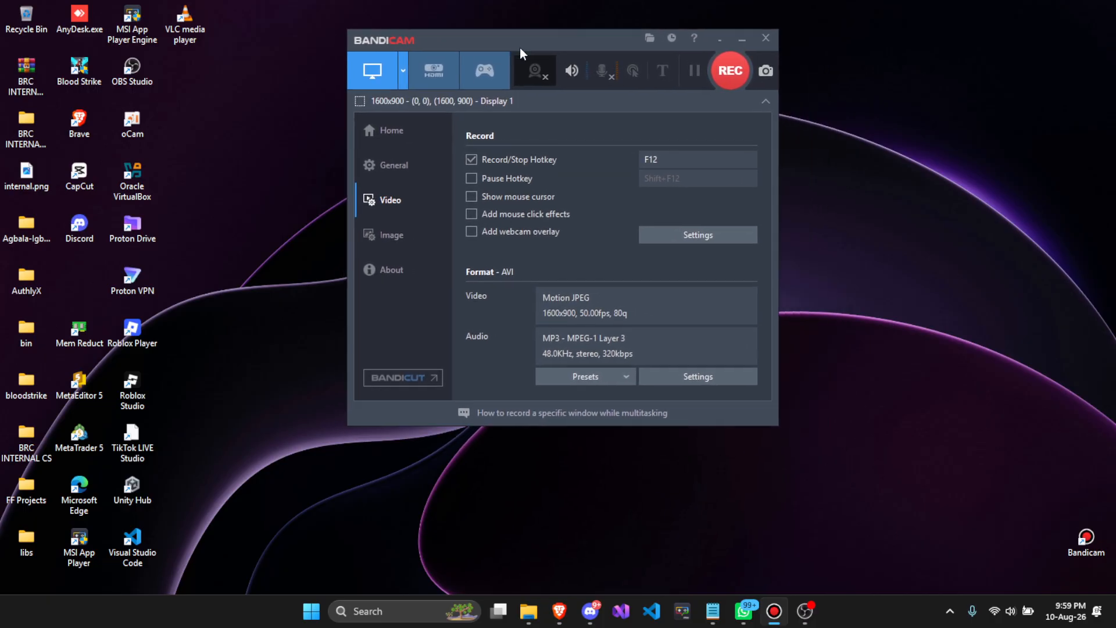
{"action": "left_click", "coordinate": [698, 376]}
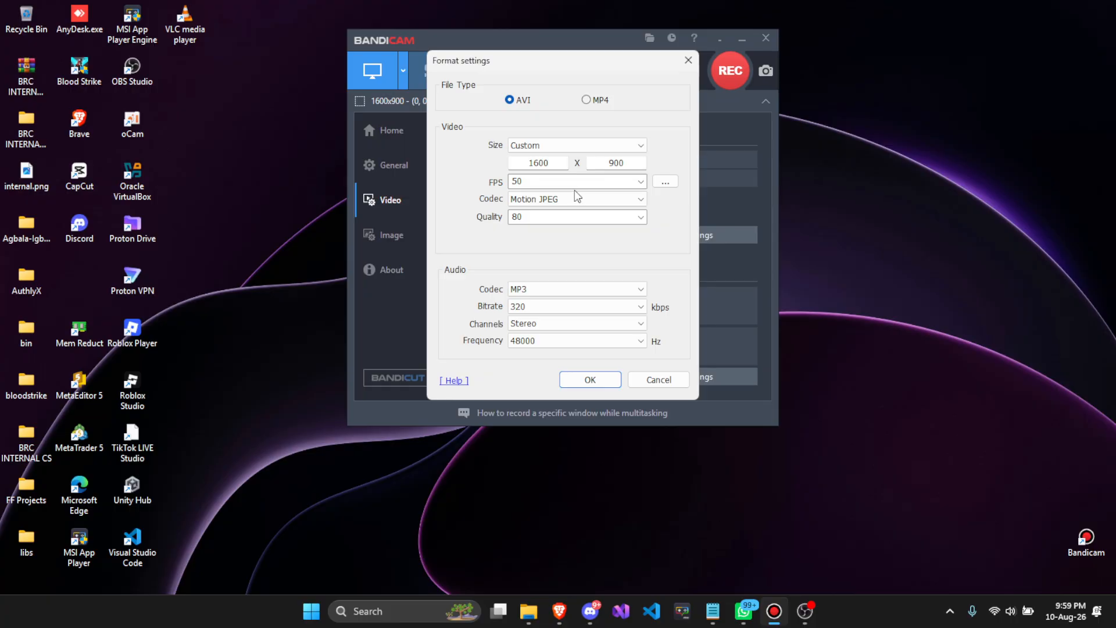
- Open Windows Display settings, review the display resolution options, and close Settings
{"action": "key", "text": "super+i"}
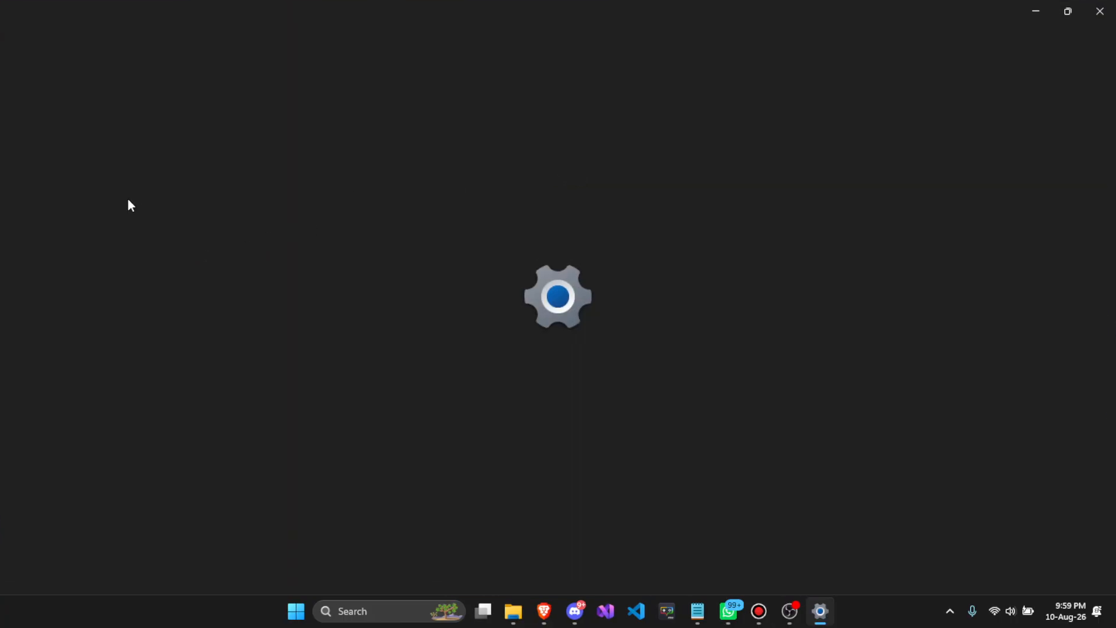
{"action": "left_click", "coordinate": [106, 145]}
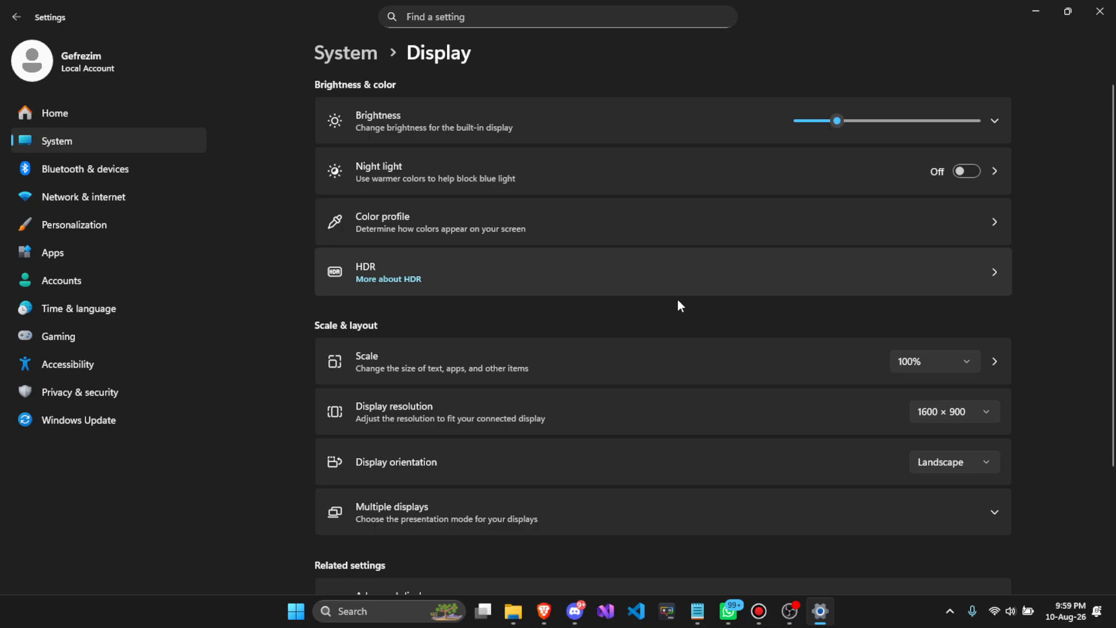
{"action": "left_click", "coordinate": [956, 414]}
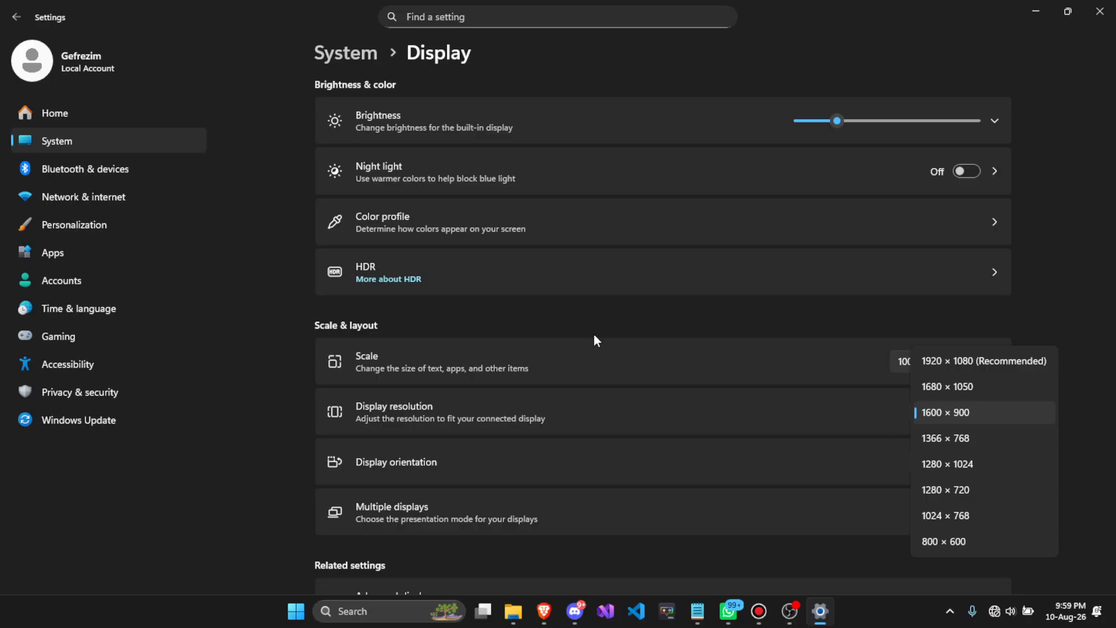
{"action": "left_click", "coordinate": [322, 376]}
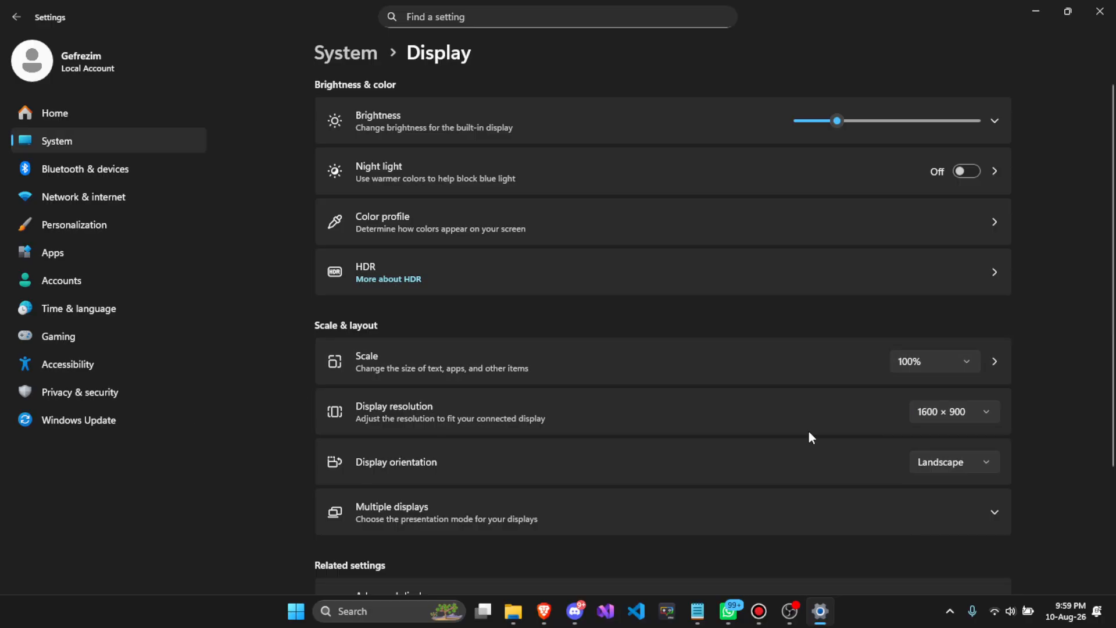
{"action": "left_click", "coordinate": [953, 411]}
{"action": "left_click", "coordinate": [958, 357]}
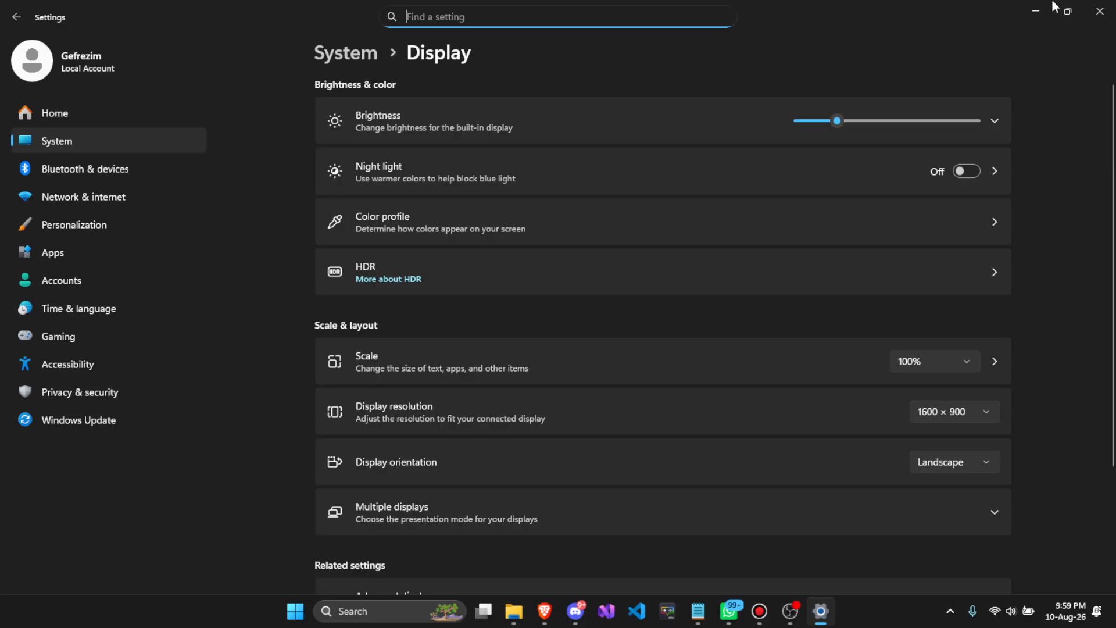
{"action": "left_click", "coordinate": [1100, 11]}
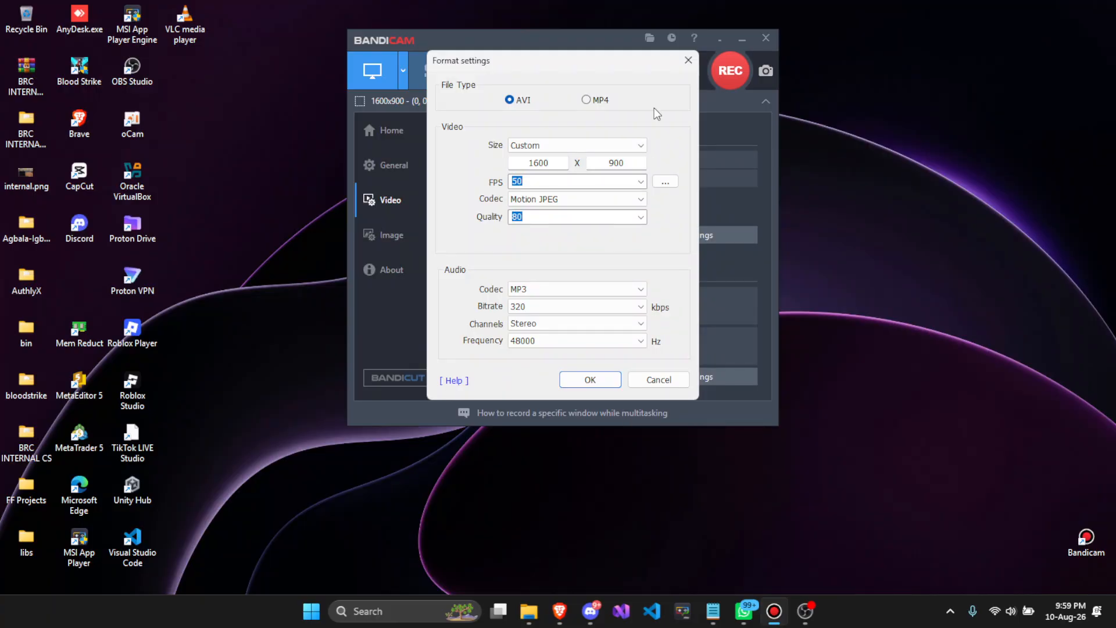
- Bring Bandicam to the front and review its video format settings, cancelling the dialog
{"action": "left_click", "coordinate": [805, 611]}
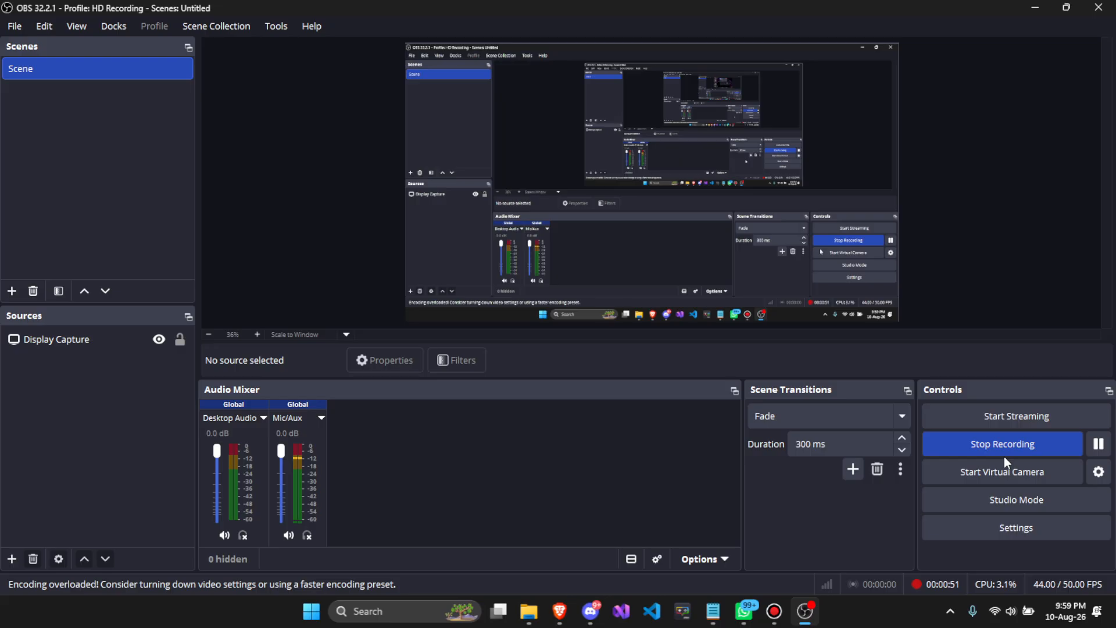
{"action": "left_click", "coordinate": [774, 611]}
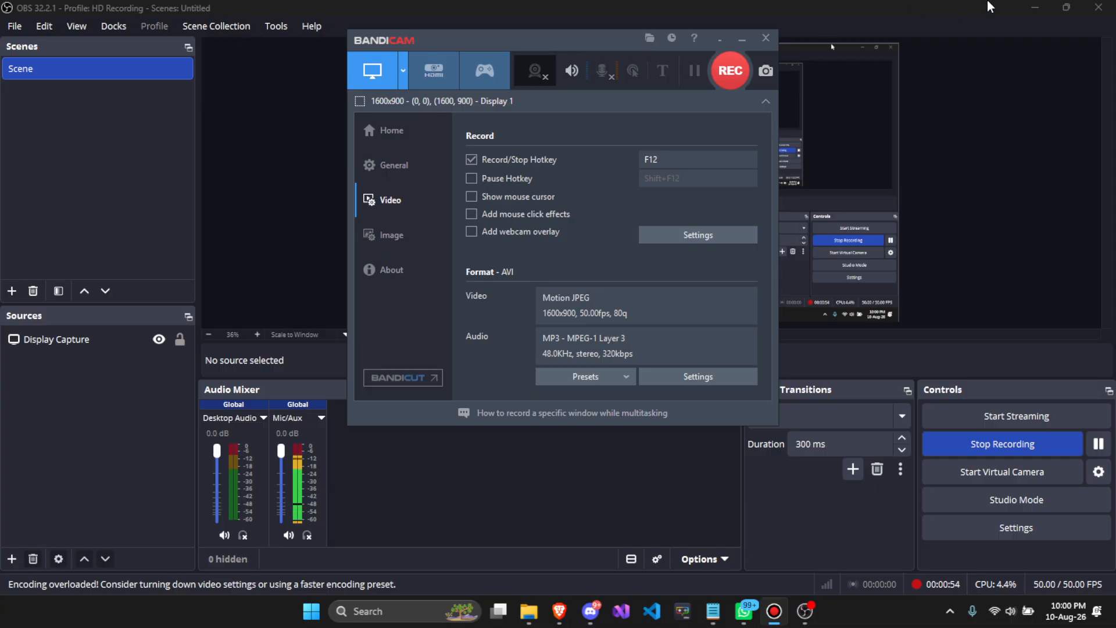
{"action": "left_click", "coordinate": [1035, 7]}
{"action": "left_click_drag", "start_coordinate": [502, 40], "coordinate": [524, 64]}
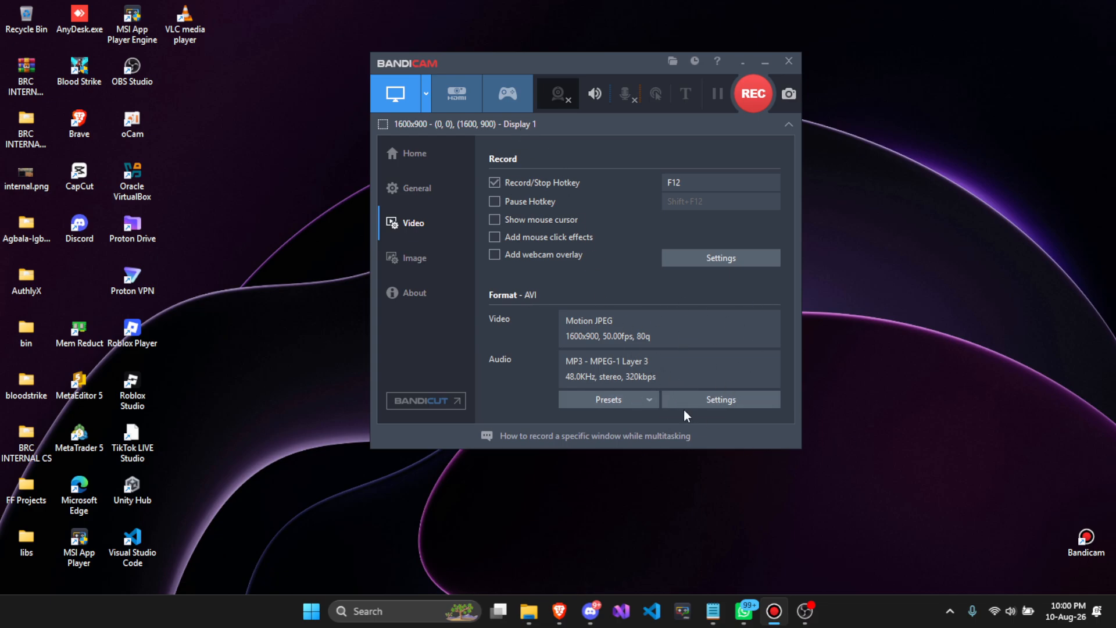
{"action": "left_click", "coordinate": [717, 403]}
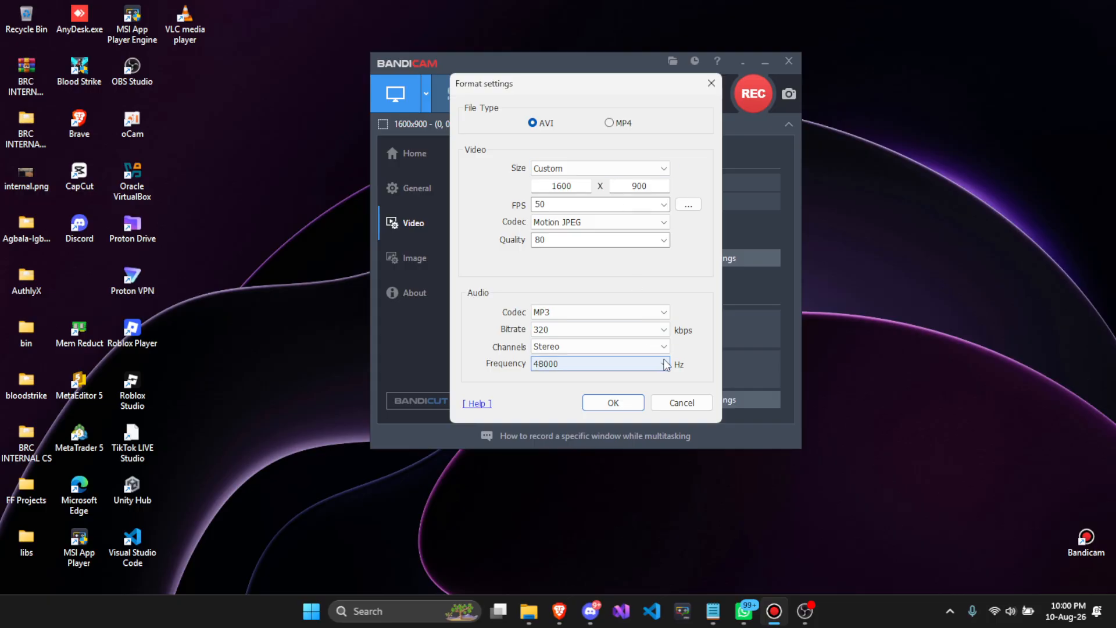
{"action": "left_click", "coordinate": [682, 402]}
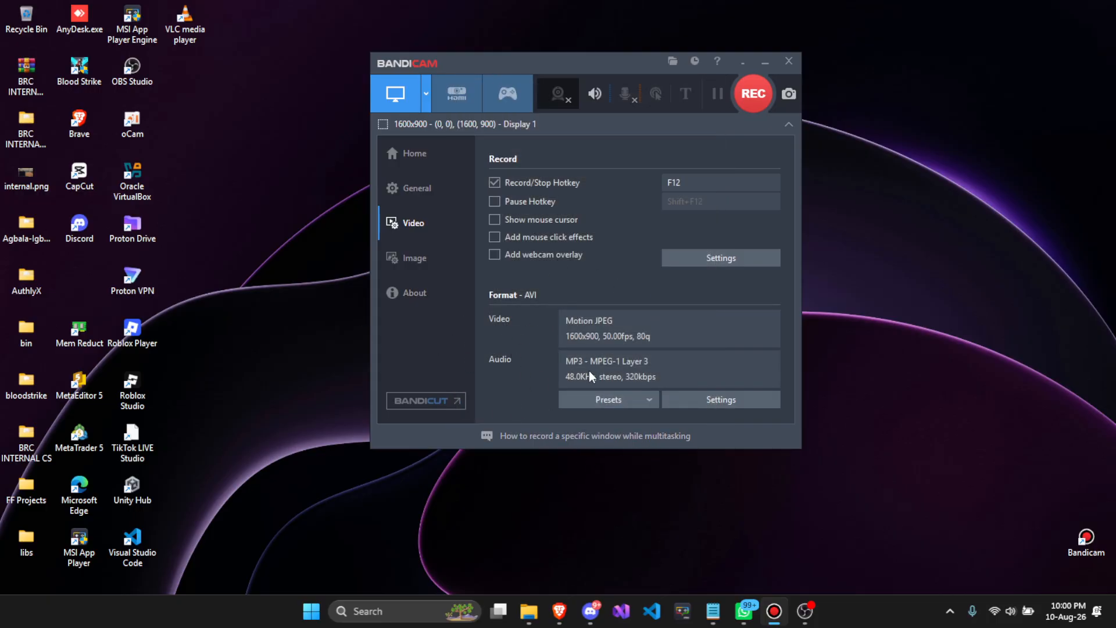
- Reopen Windows Display settings to view the resolution list, then close Settings
{"action": "key", "text": "super+i"}
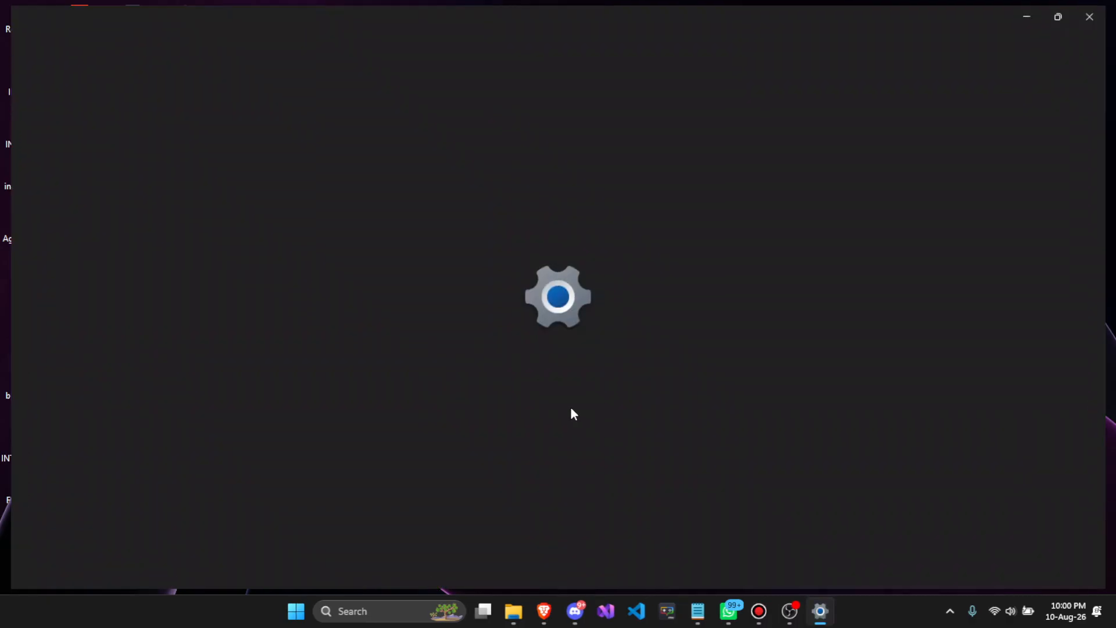
{"action": "left_click", "coordinate": [84, 146]}
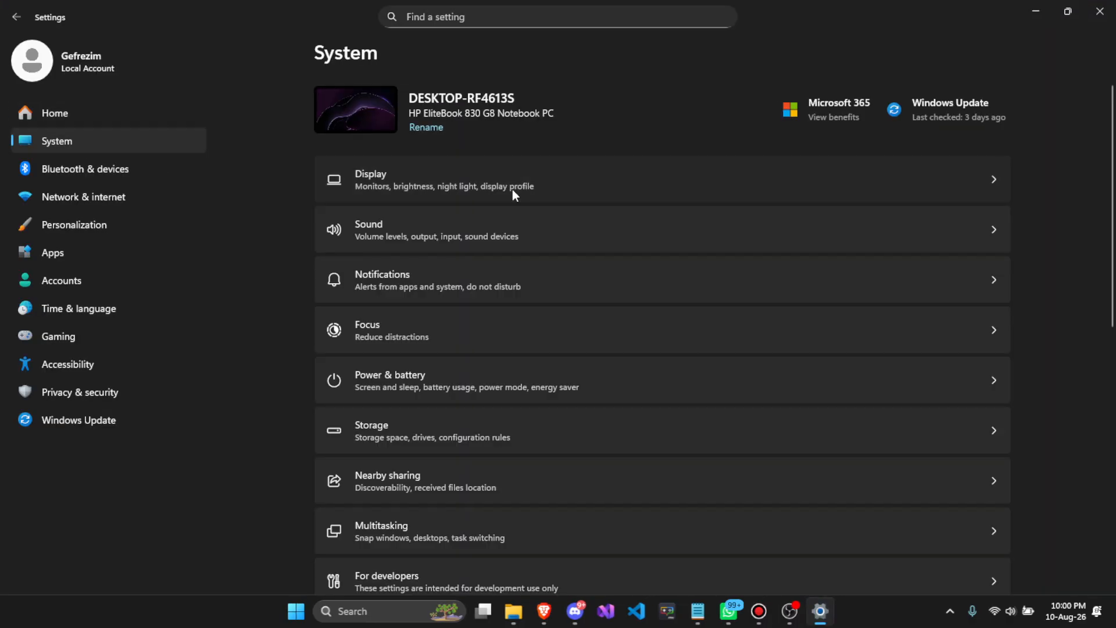
{"action": "left_click", "coordinate": [512, 189]}
{"action": "left_click", "coordinate": [961, 411]}
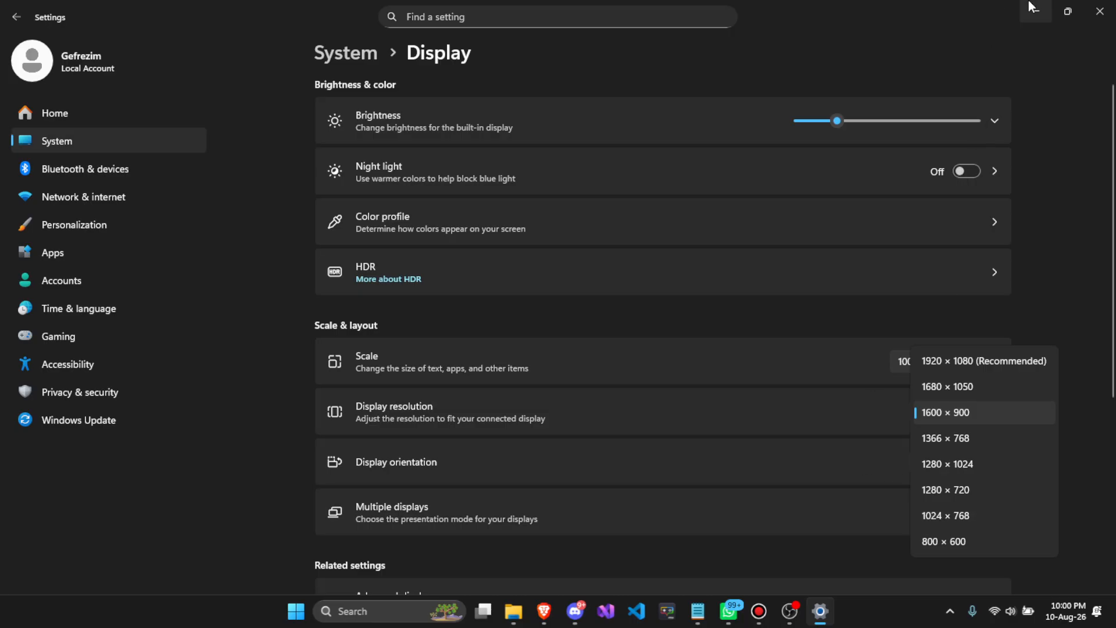
{"action": "left_click", "coordinate": [1099, 11]}
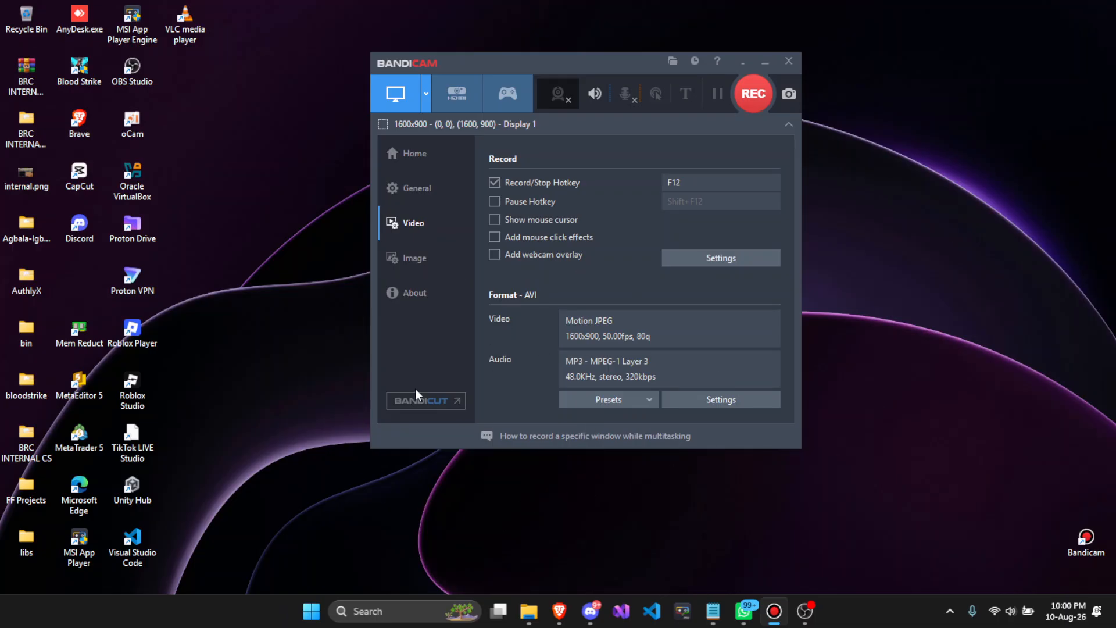
- Open Bandicam's General advanced options and browse the Output, Hooking, Language, Hotkeys and Others tabs
{"action": "left_click_drag", "start_coordinate": [516, 65], "coordinate": [525, 84]}
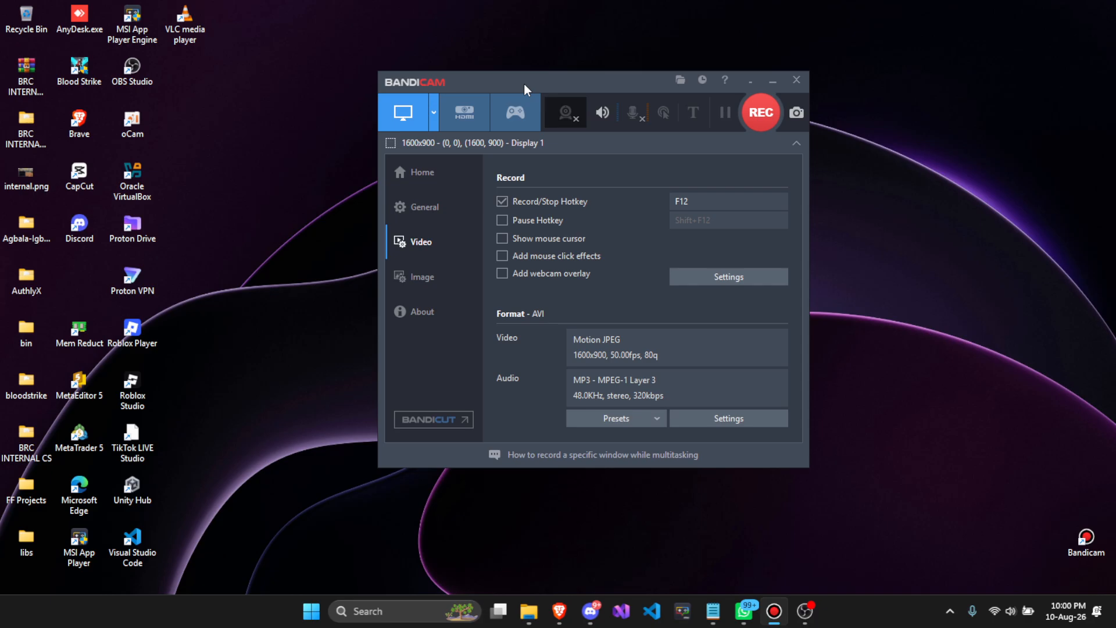
{"action": "left_click", "coordinate": [435, 217]}
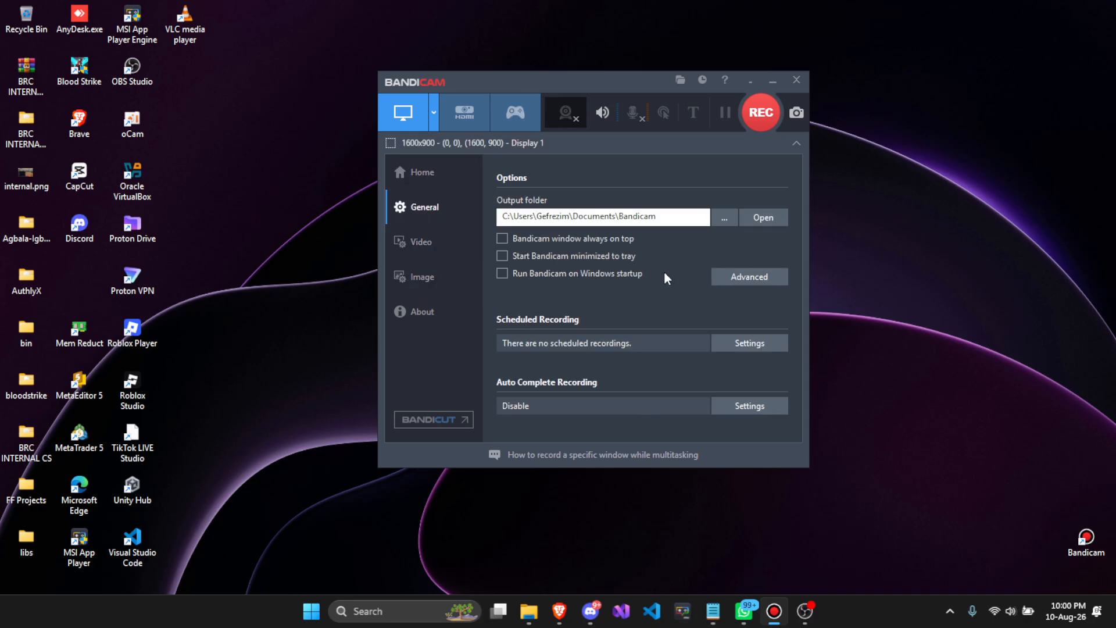
{"action": "left_click", "coordinate": [735, 277]}
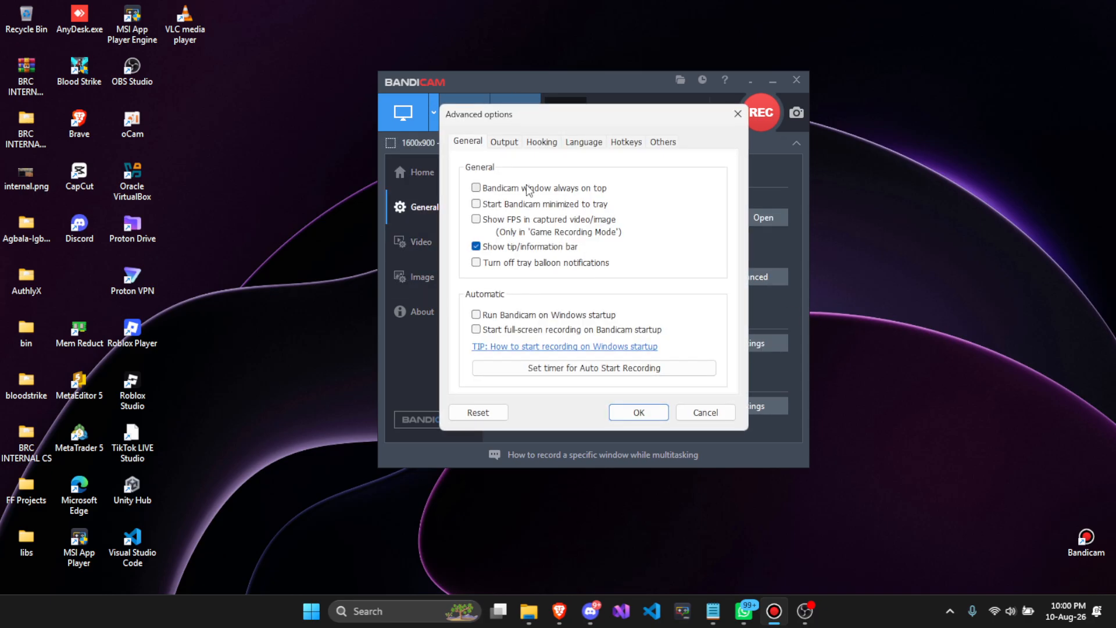
{"action": "left_click", "coordinate": [505, 144]}
{"action": "left_click", "coordinate": [540, 143]}
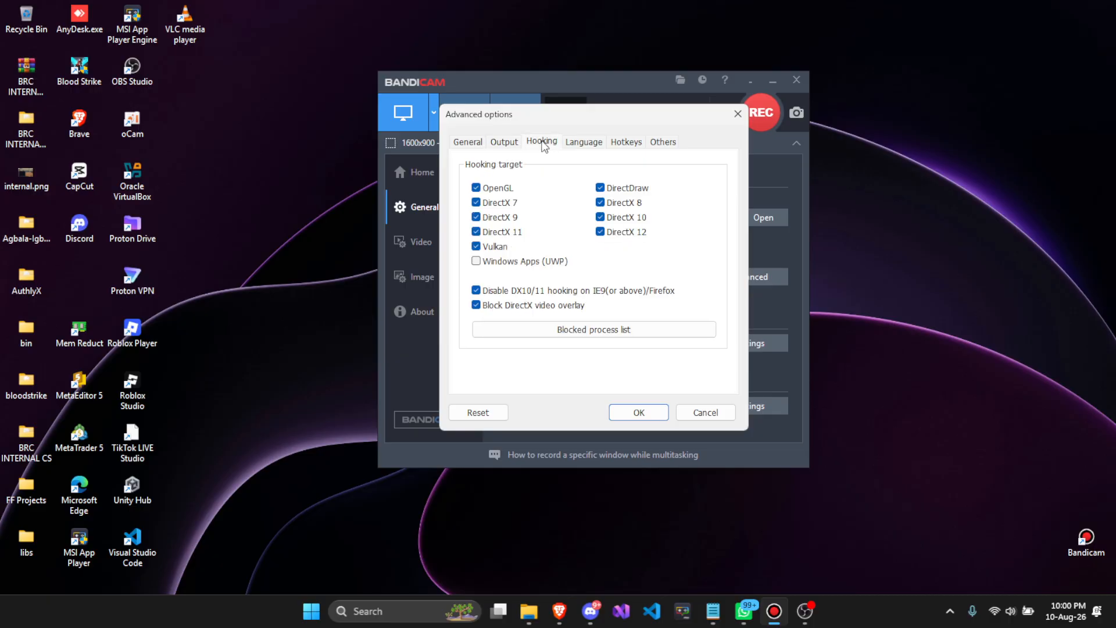
{"action": "left_click", "coordinate": [584, 142]}
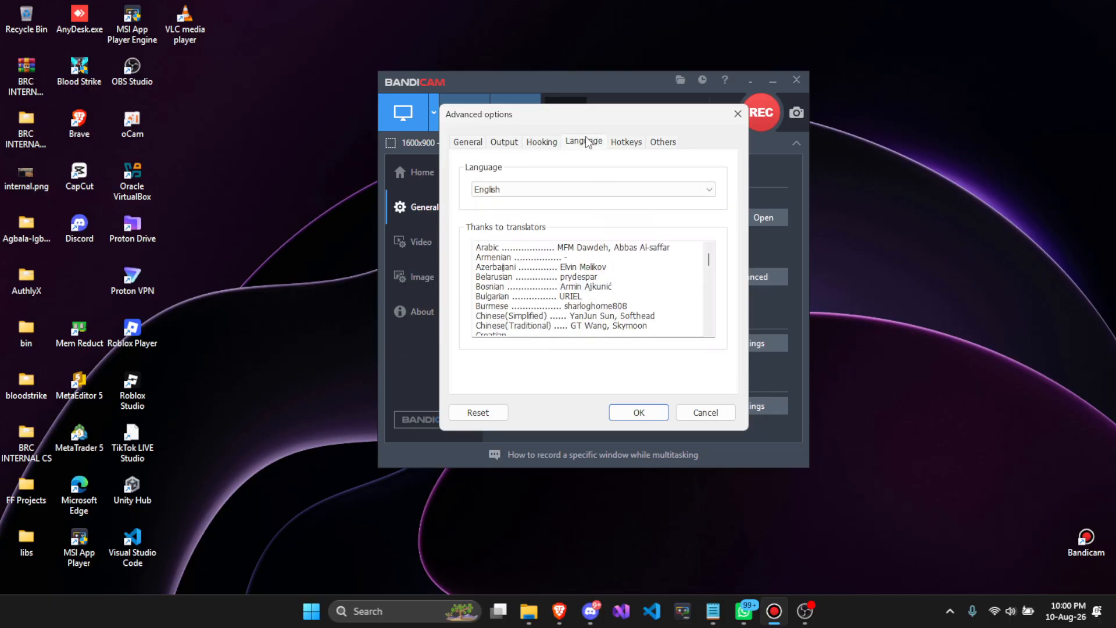
{"action": "left_click", "coordinate": [660, 142]}
{"action": "left_click", "coordinate": [637, 143]}
{"action": "left_click", "coordinate": [659, 140]}
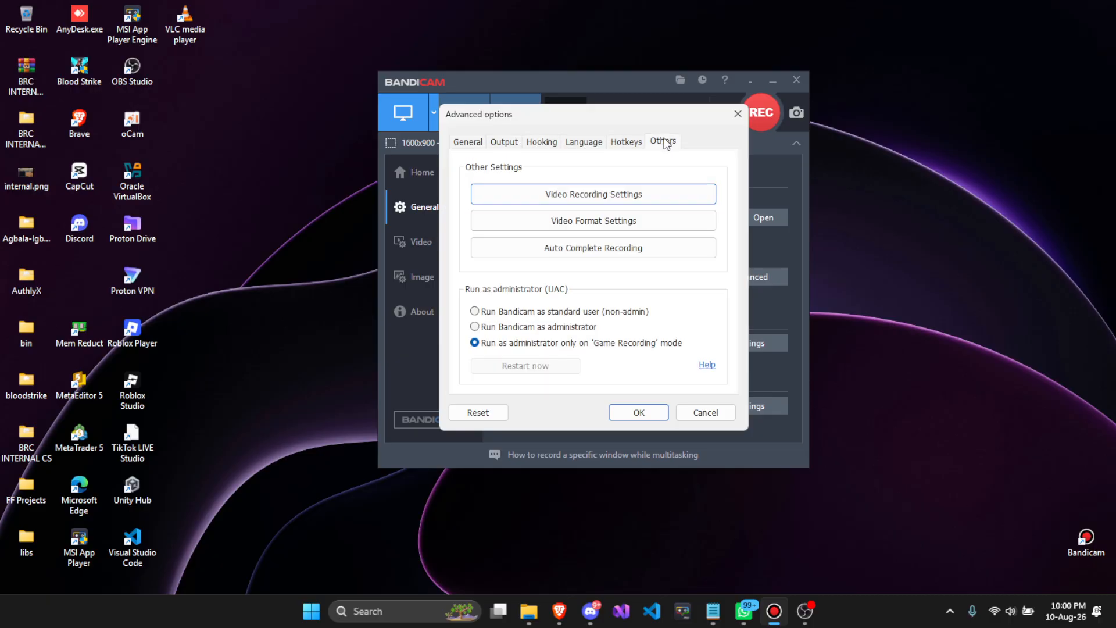
- Open Video Recording Settings, look through the Webcam and Options tabs, and close both dialogs
{"action": "left_click", "coordinate": [597, 194]}
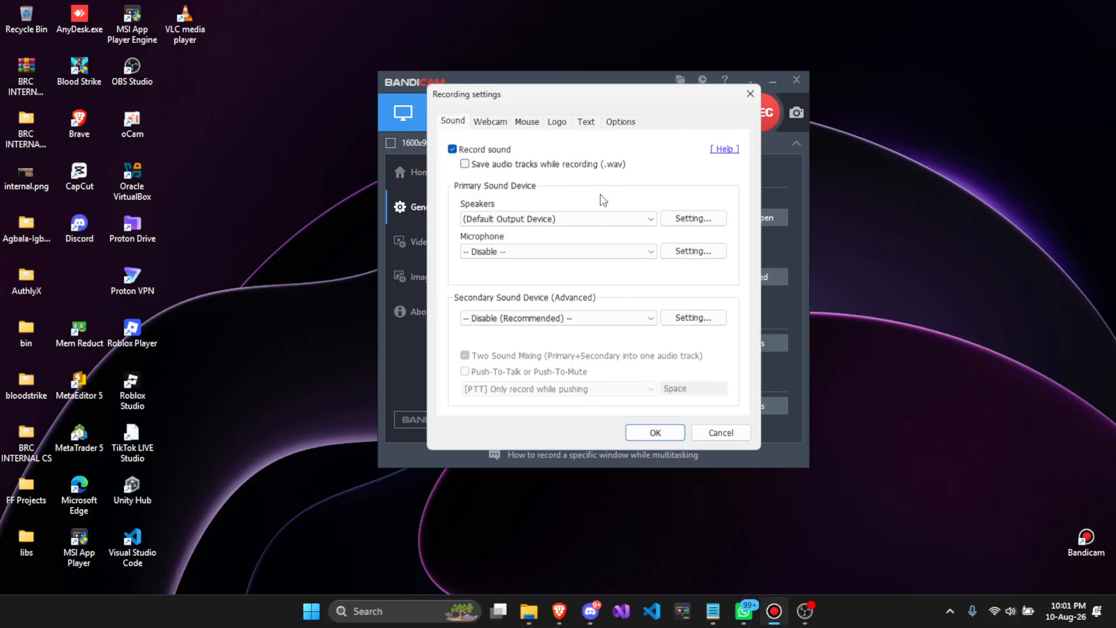
{"action": "left_click", "coordinate": [490, 122]}
{"action": "left_click", "coordinate": [618, 121]}
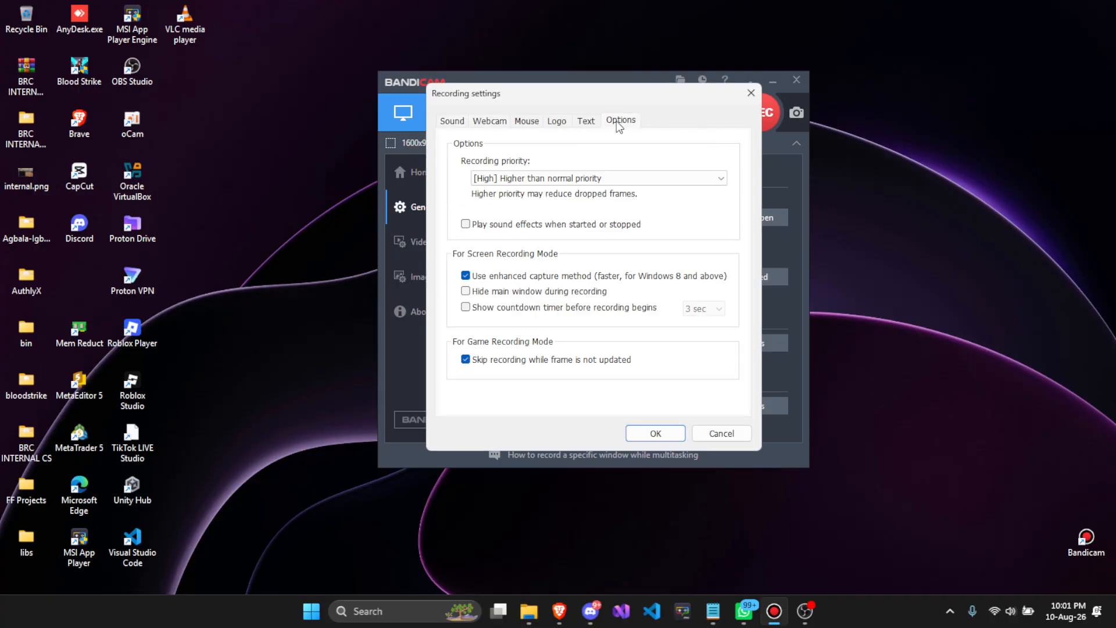
{"action": "left_click_drag", "start_coordinate": [476, 95], "coordinate": [480, 132]}
{"action": "left_click", "coordinate": [755, 129]}
{"action": "key", "text": "Escape"}
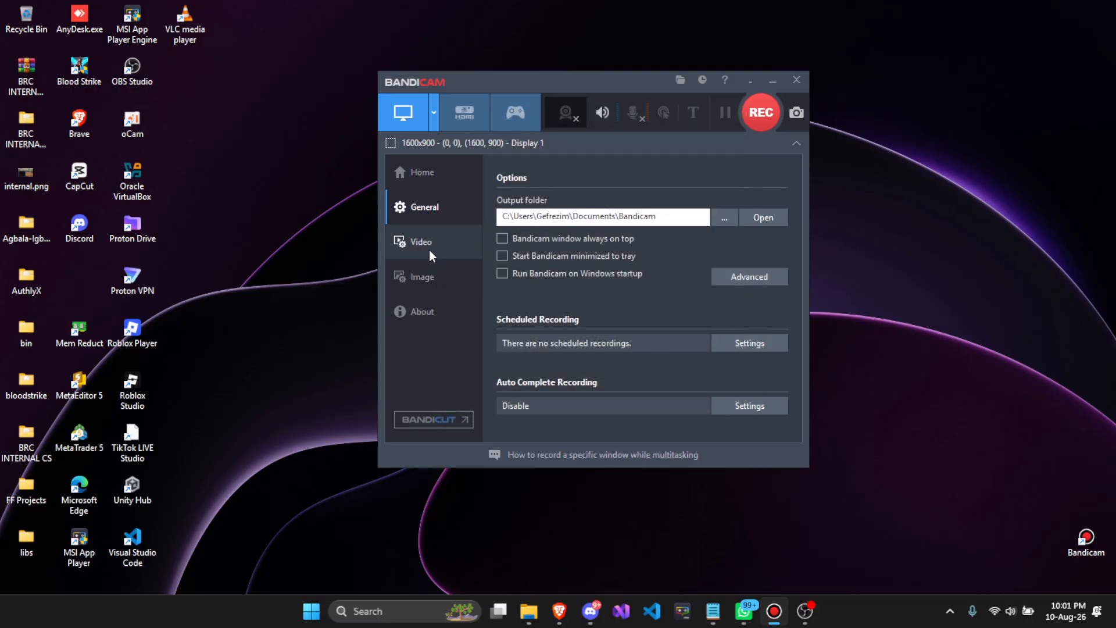
- Open the Video section's recording settings and look at the recording priority choices without changing them
{"action": "left_click", "coordinate": [429, 247]}
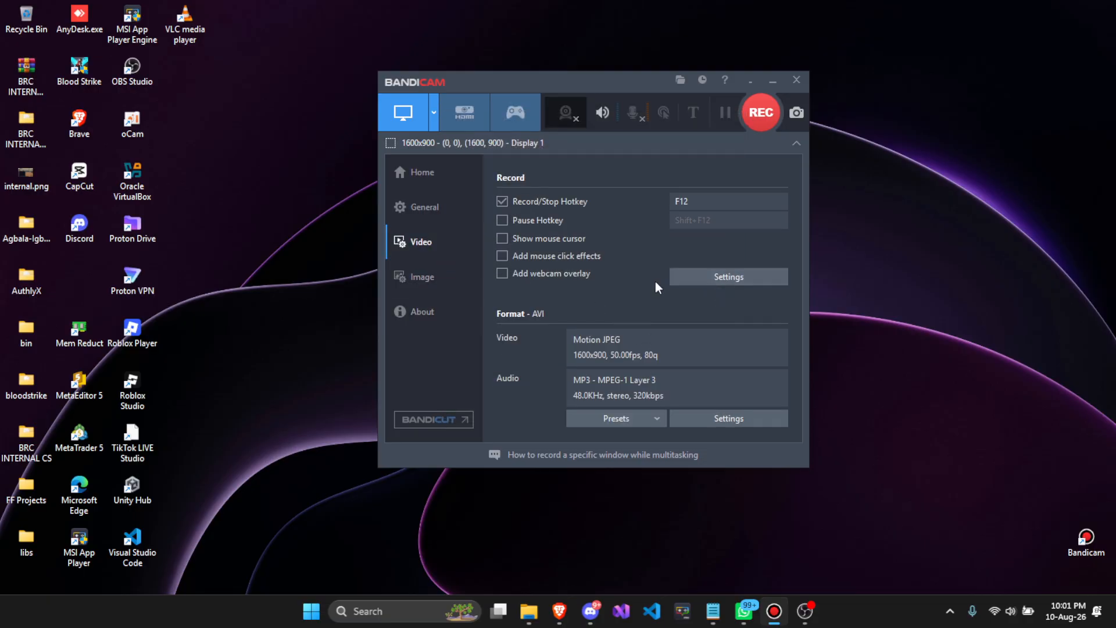
{"action": "left_click", "coordinate": [727, 273]}
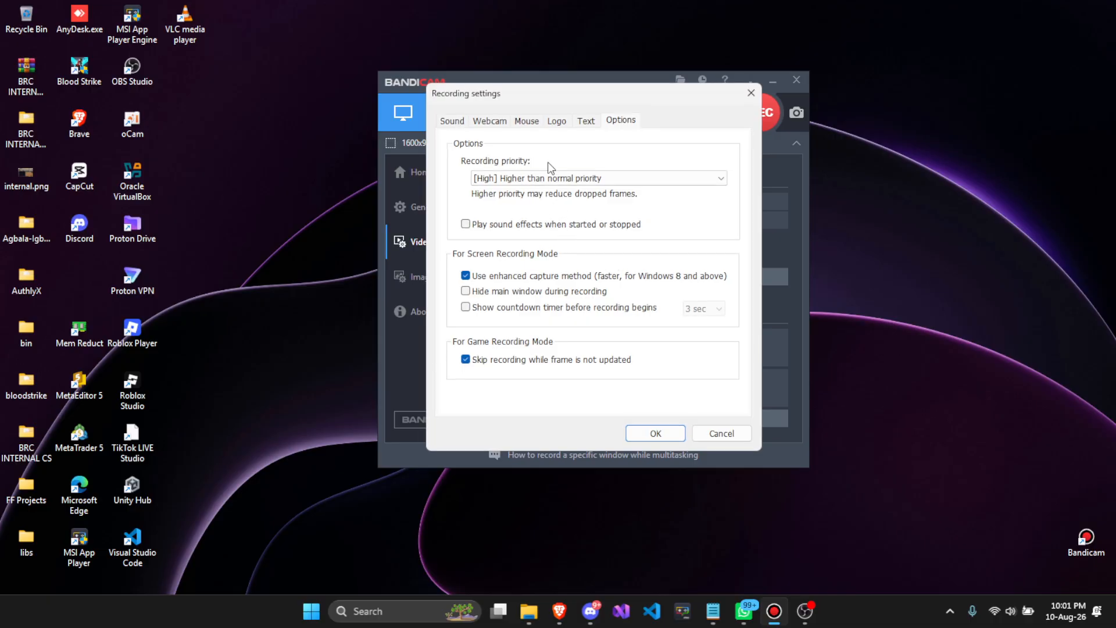
{"action": "left_click", "coordinate": [512, 179]}
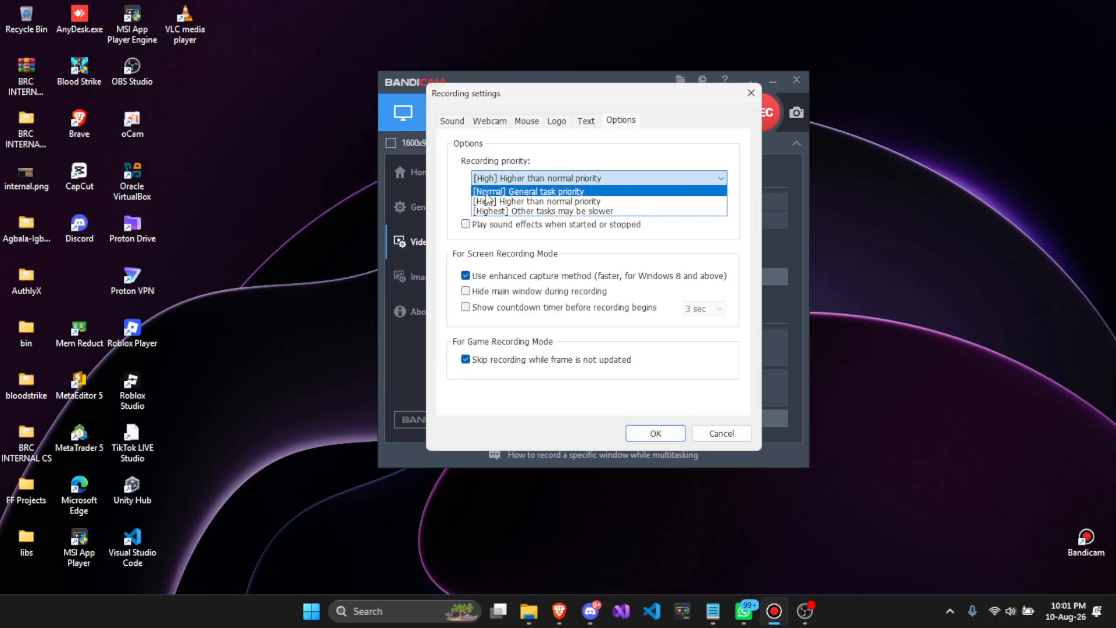
{"action": "left_click", "coordinate": [474, 162]}
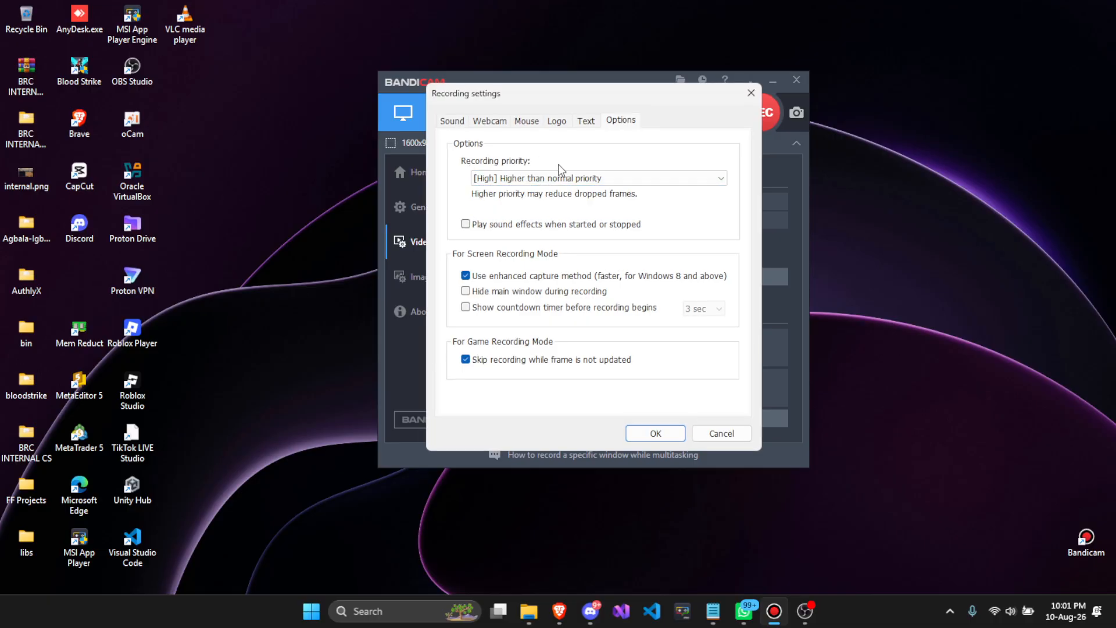
{"action": "left_click", "coordinate": [528, 182]}
{"action": "left_click", "coordinate": [526, 180]}
- Browse the Text, Mouse, Webcam and Sound tabs of the recording settings, then cancel the dialog
{"action": "left_click", "coordinate": [580, 125]}
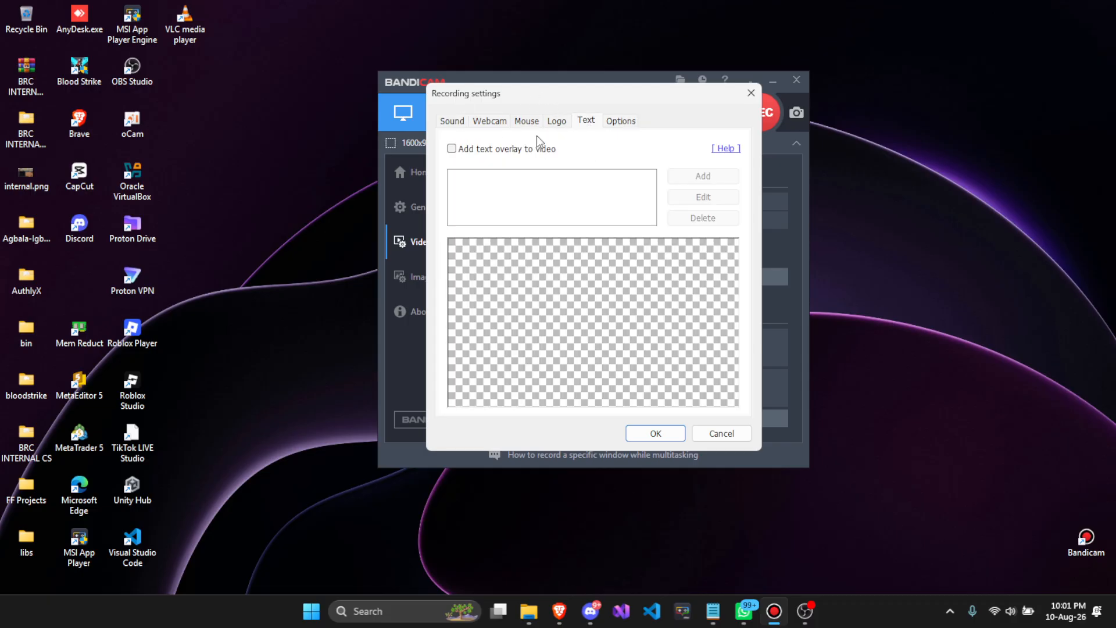
{"action": "left_click", "coordinate": [527, 121]}
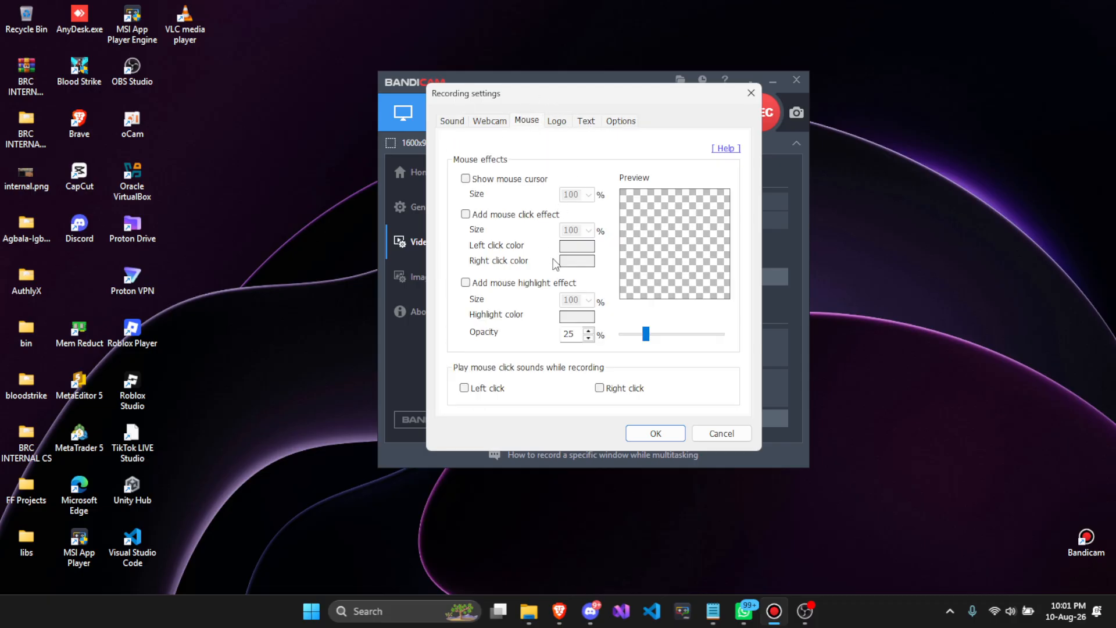
{"action": "left_click", "coordinate": [484, 122]}
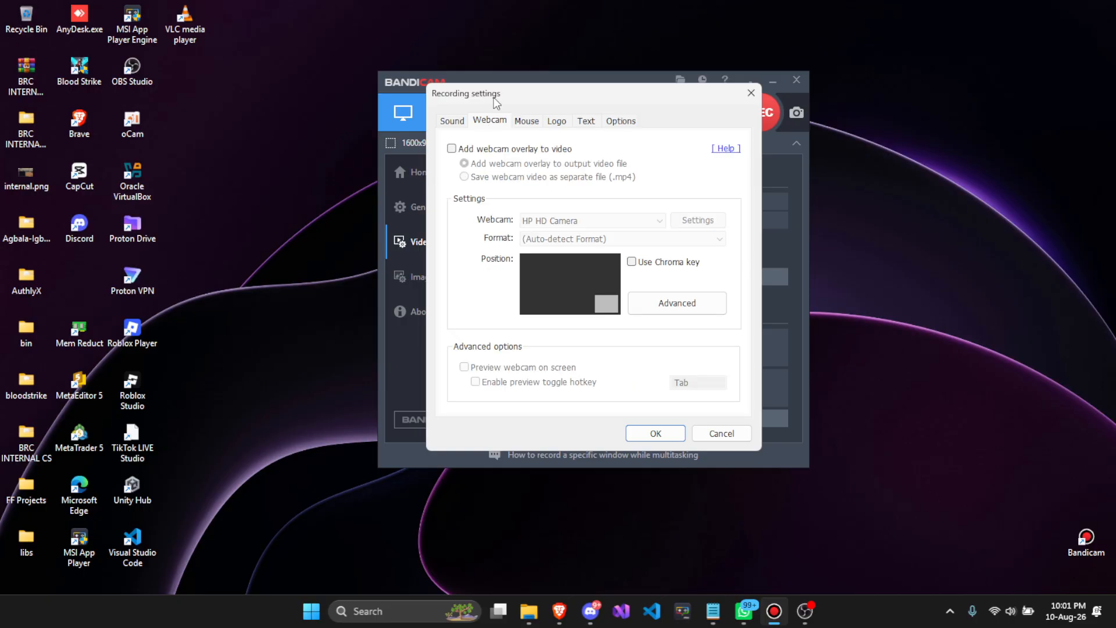
{"action": "left_click", "coordinate": [452, 121]}
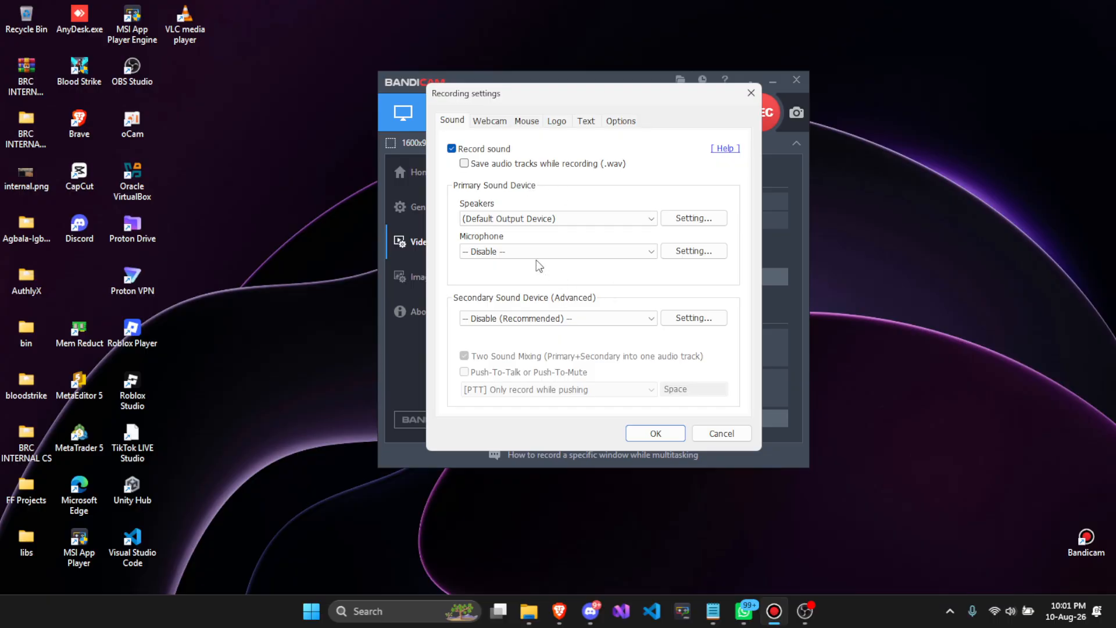
{"action": "left_click", "coordinate": [721, 433]}
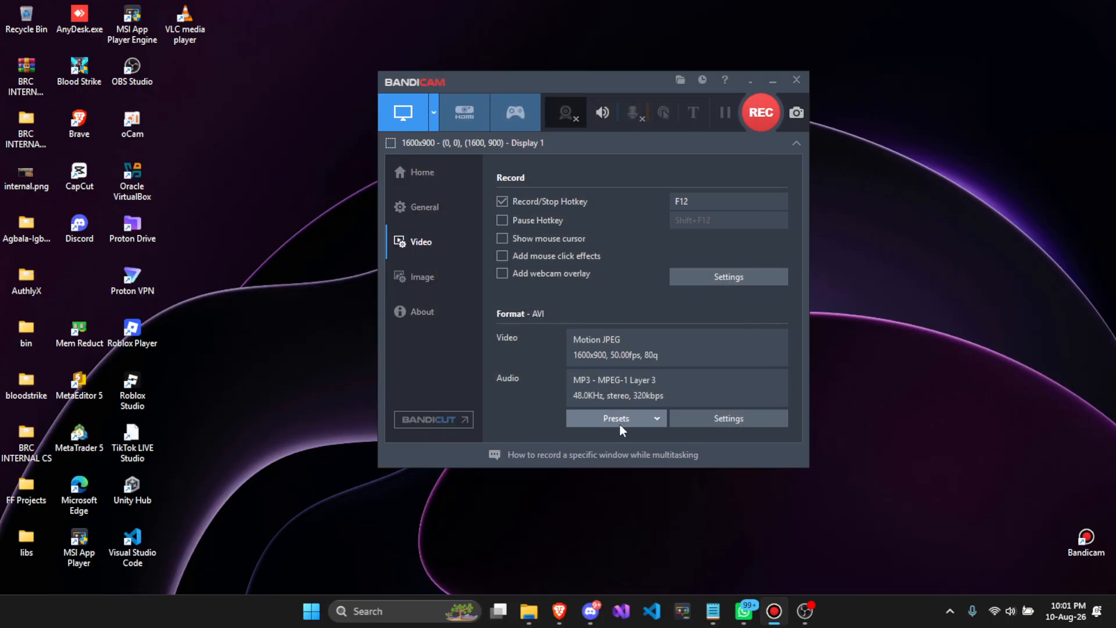
- Apply the "Ultrafast setting for 60 FPS" video format preset
{"action": "left_click", "coordinate": [637, 417]}
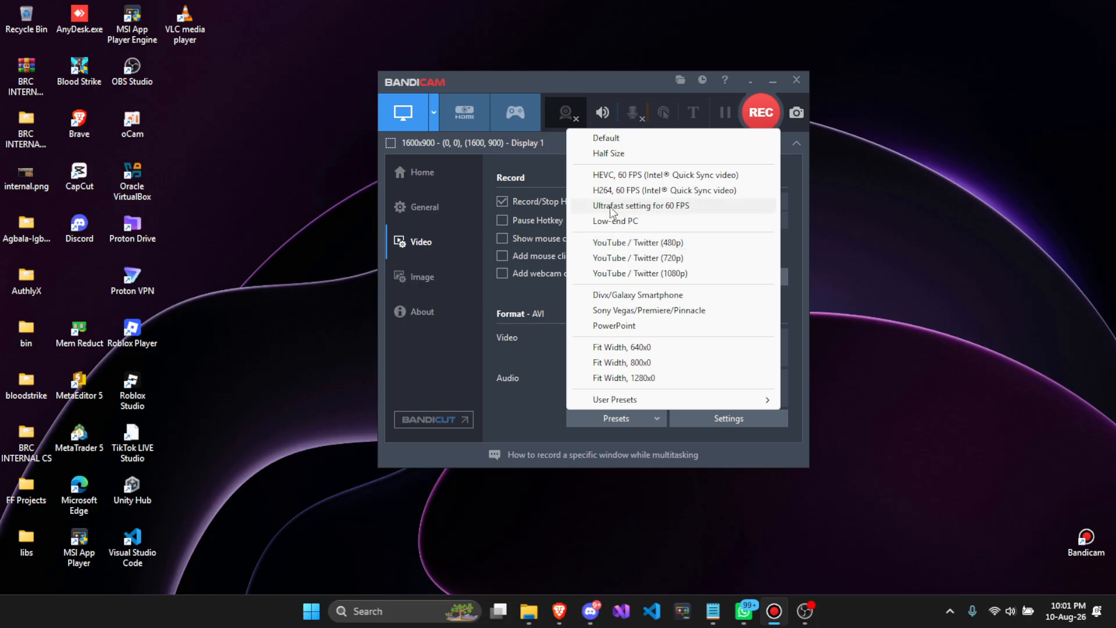
{"action": "left_click", "coordinate": [639, 208]}
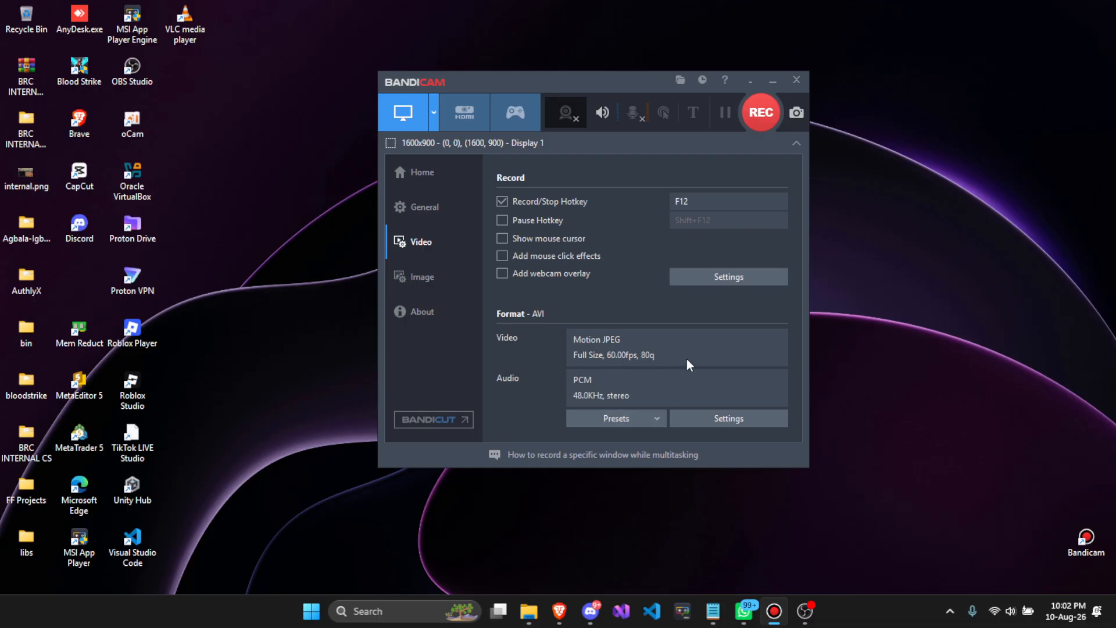
- Open the format settings, set FPS to 30 and choose Prefer CFR constant frame rate mode
{"action": "left_click", "coordinate": [712, 414]}
{"action": "left_click", "coordinate": [672, 223]}
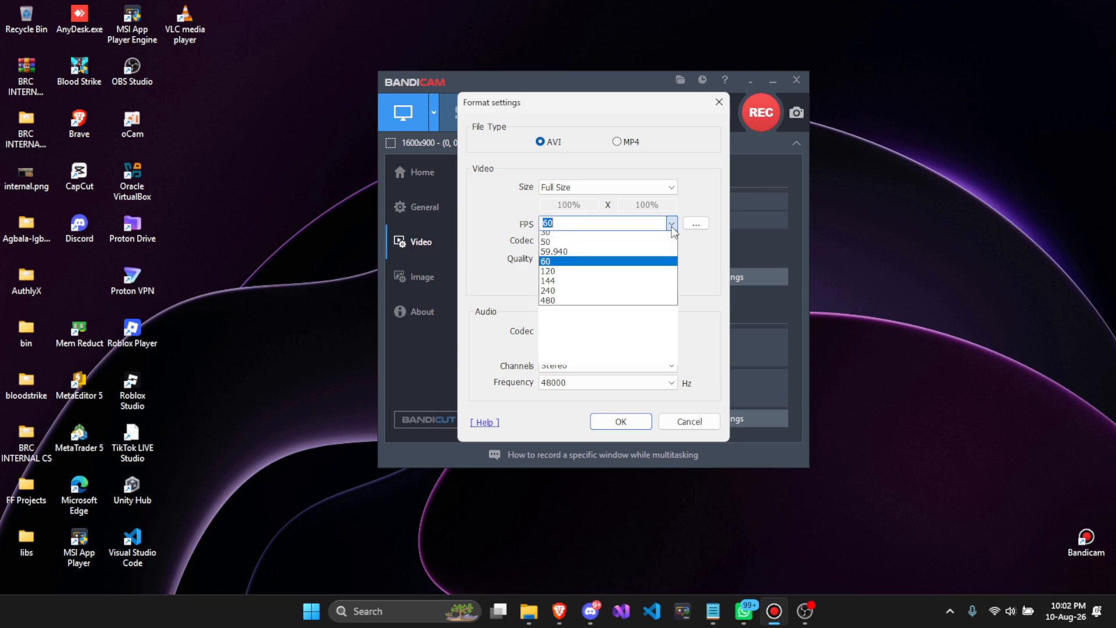
{"action": "left_click", "coordinate": [555, 325]}
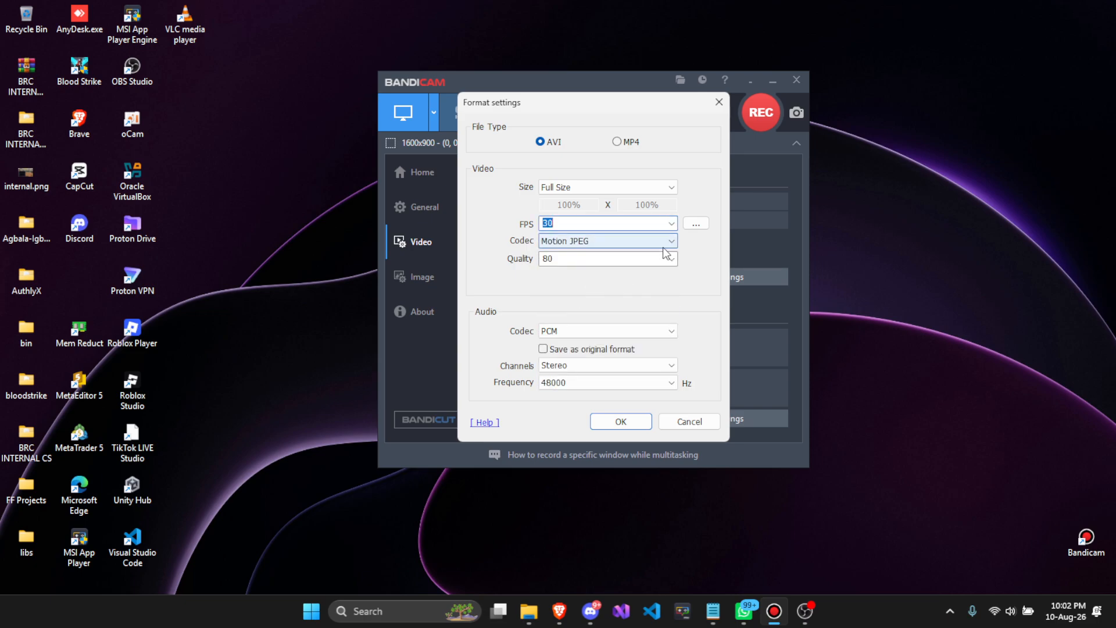
{"action": "left_click", "coordinate": [696, 223]}
{"action": "left_click", "coordinate": [511, 269]}
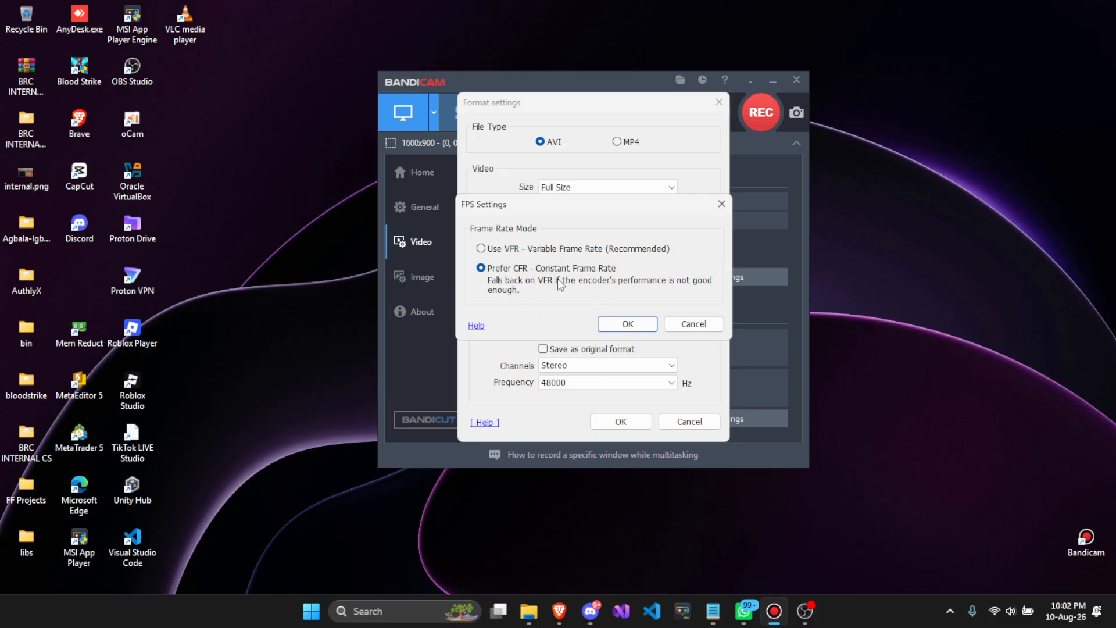
{"action": "left_click", "coordinate": [625, 324]}
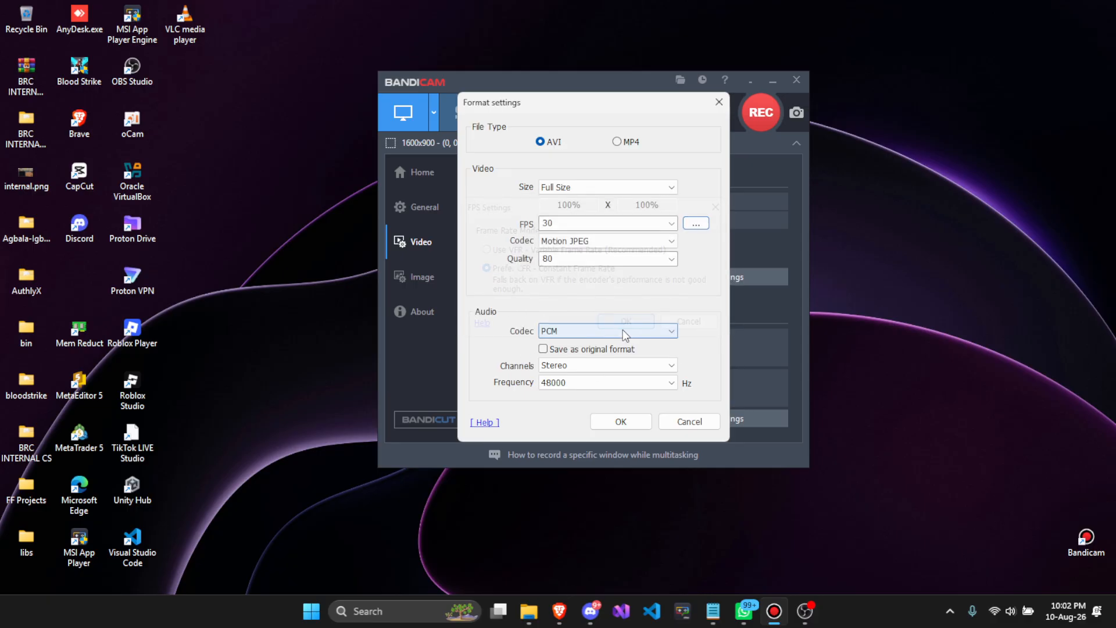
- Change the audio codec to MP3 with a bitrate of 320 kbps
{"action": "left_click", "coordinate": [562, 332]}
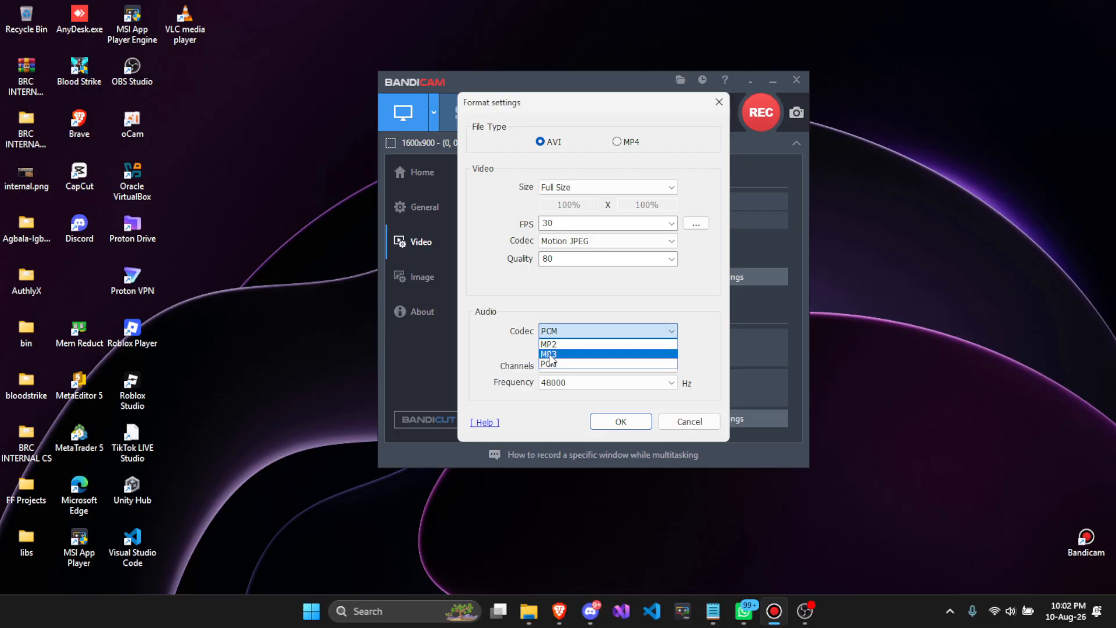
{"action": "left_click", "coordinate": [549, 355]}
{"action": "left_click", "coordinate": [549, 350]}
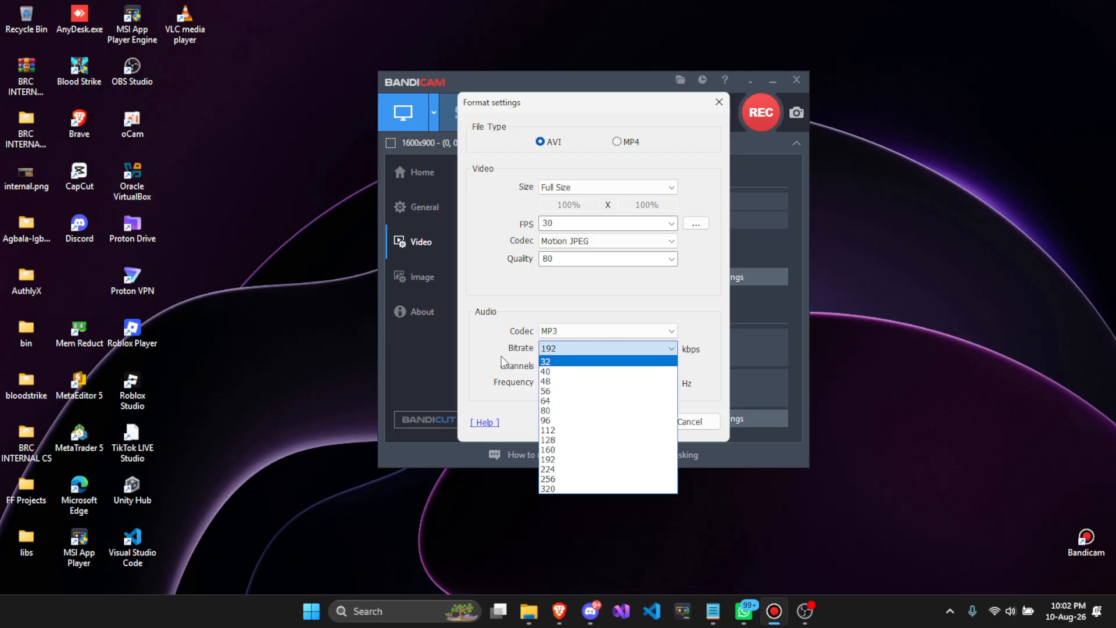
{"action": "left_click", "coordinate": [550, 488]}
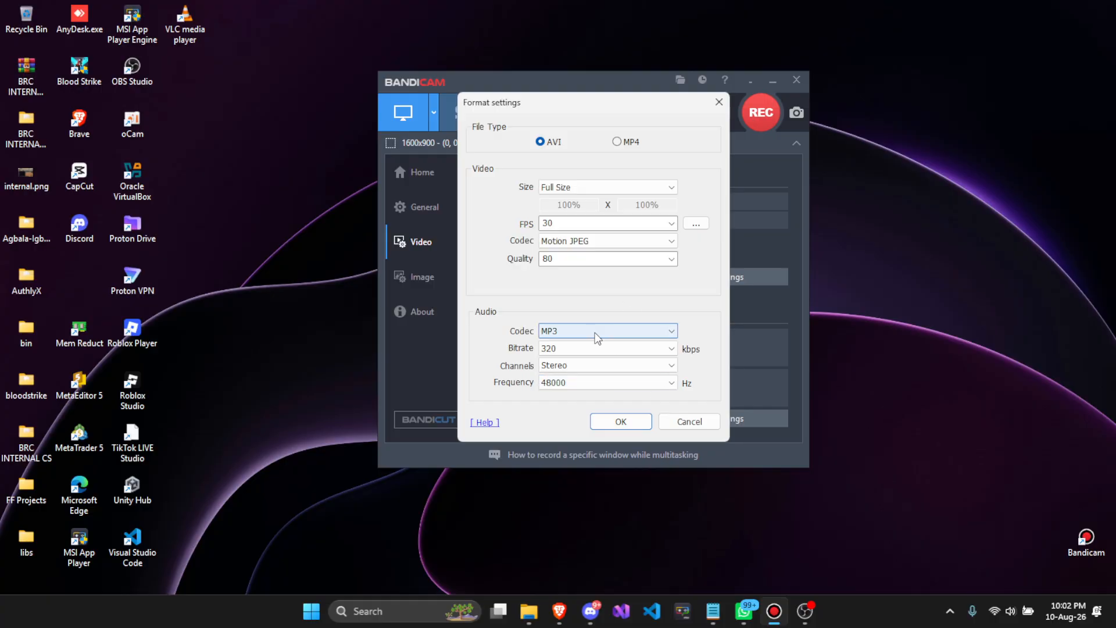
- Set FPS to 50, then switch the video codec to MPEG-1 and back to Motion JPEG
{"action": "left_click", "coordinate": [672, 223]}
{"action": "left_click", "coordinate": [575, 332]}
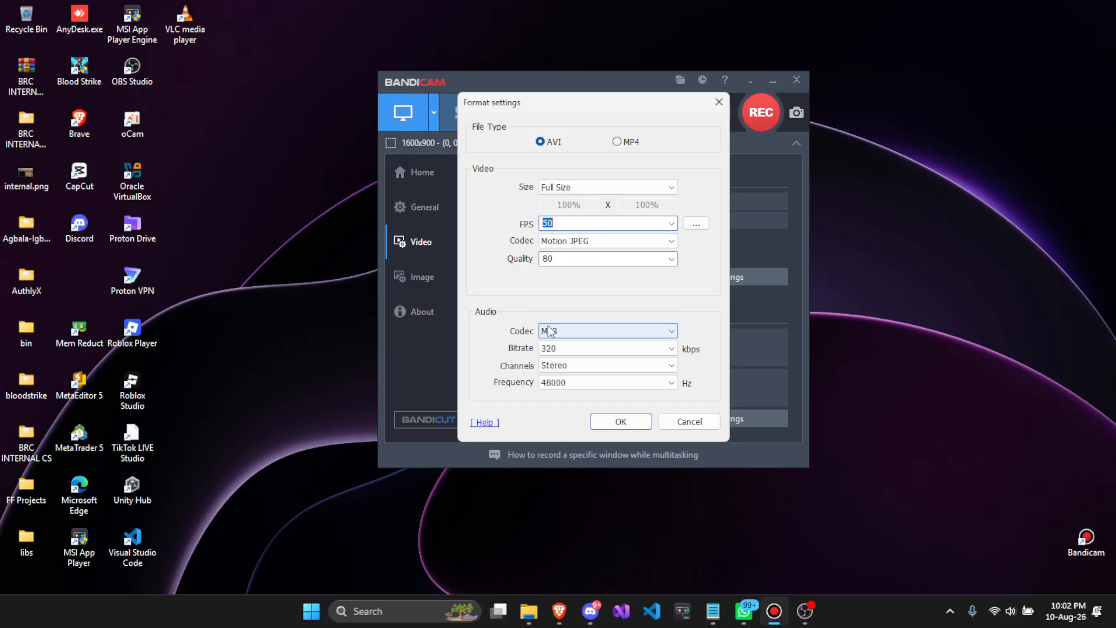
{"action": "left_click", "coordinate": [582, 241]}
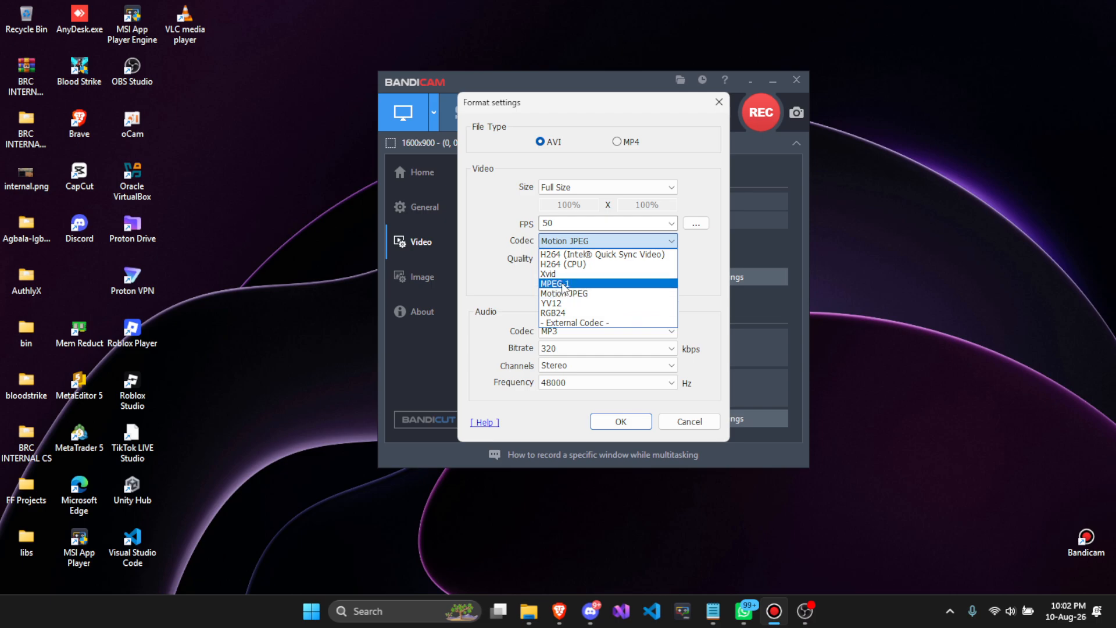
{"action": "left_click", "coordinate": [564, 285]}
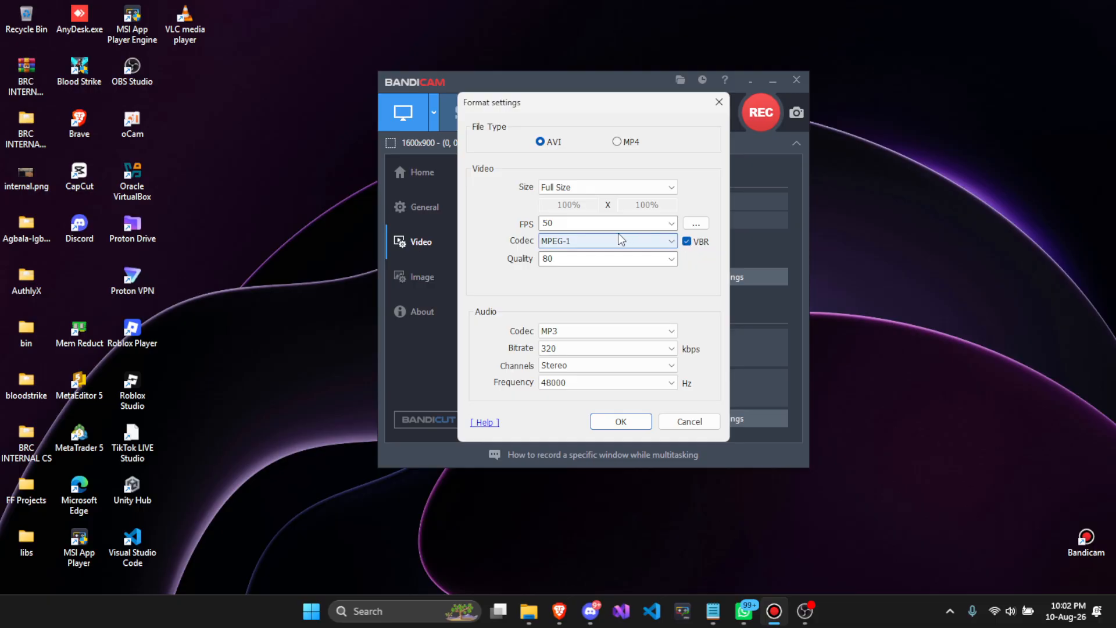
{"action": "left_click", "coordinate": [606, 241]}
{"action": "left_click", "coordinate": [553, 294]}
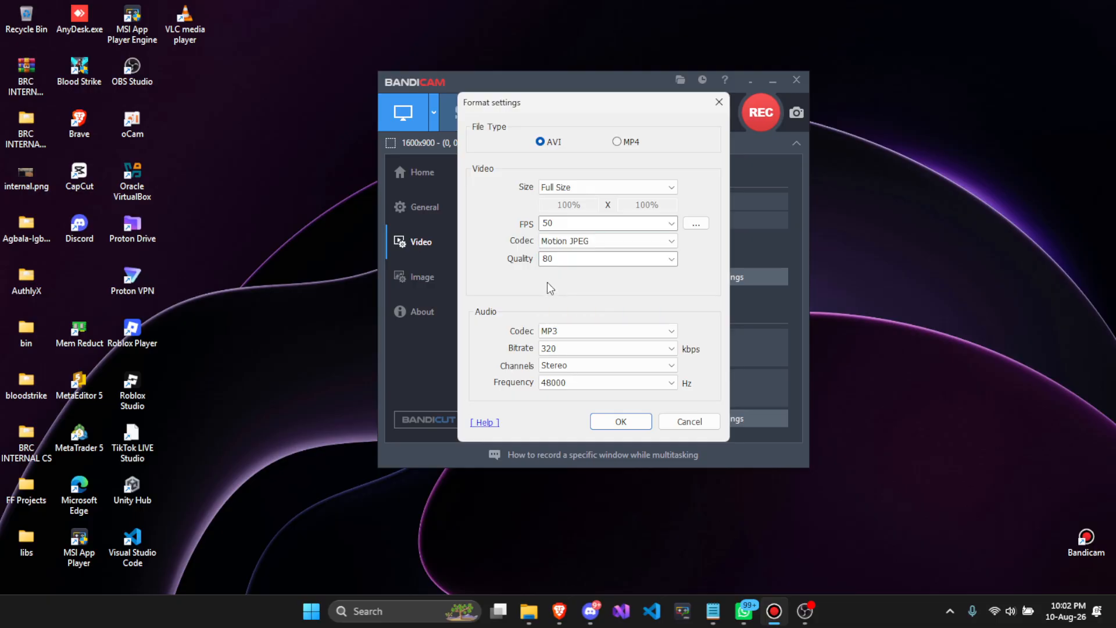
- Look through the video codec list again without changing it and confirm the format settings
{"action": "left_click", "coordinate": [577, 243]}
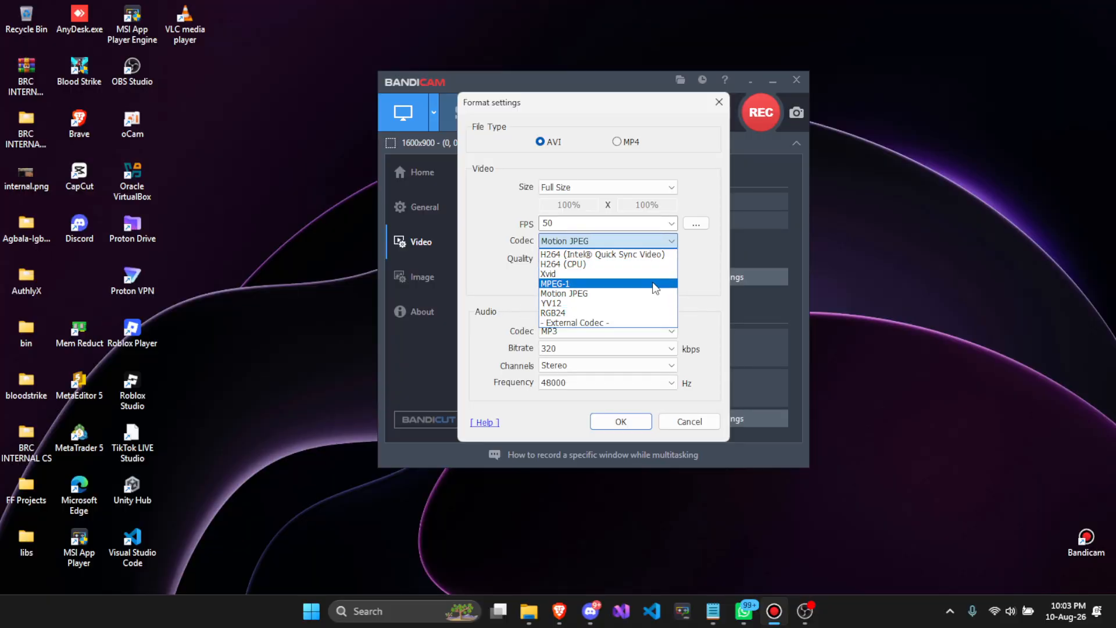
{"action": "left_click", "coordinate": [550, 243]}
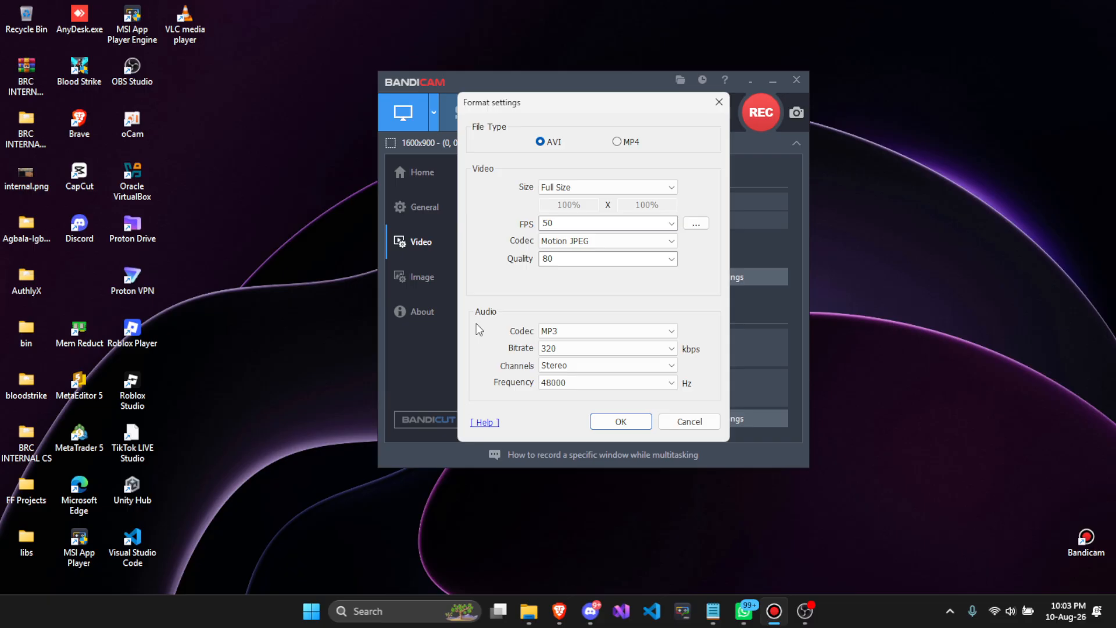
{"action": "left_click", "coordinate": [567, 241]}
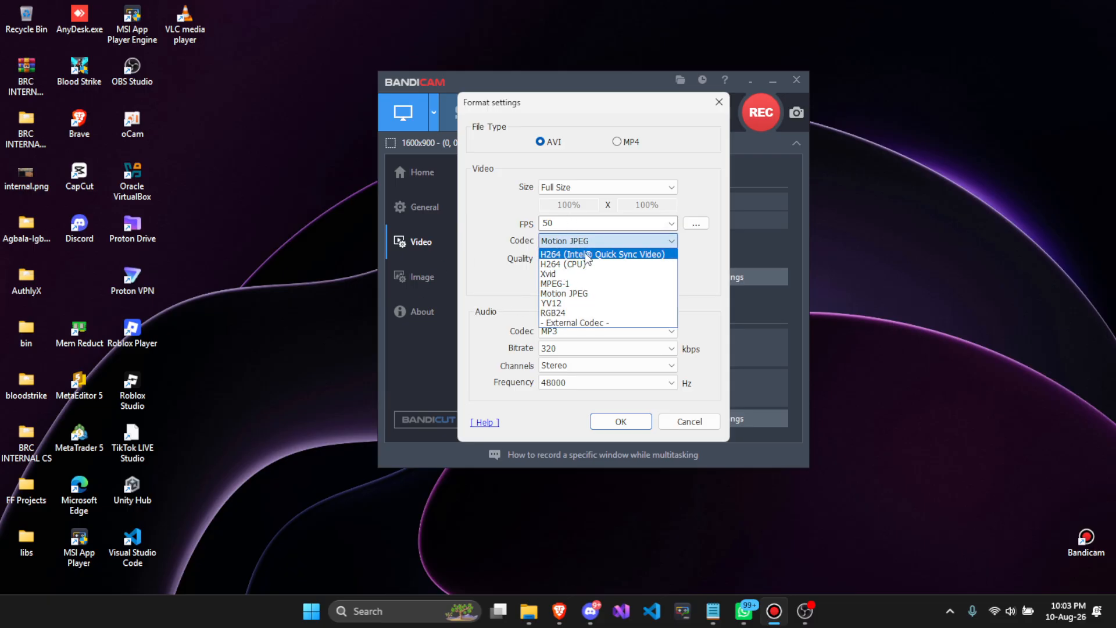
{"action": "left_click", "coordinate": [722, 273]}
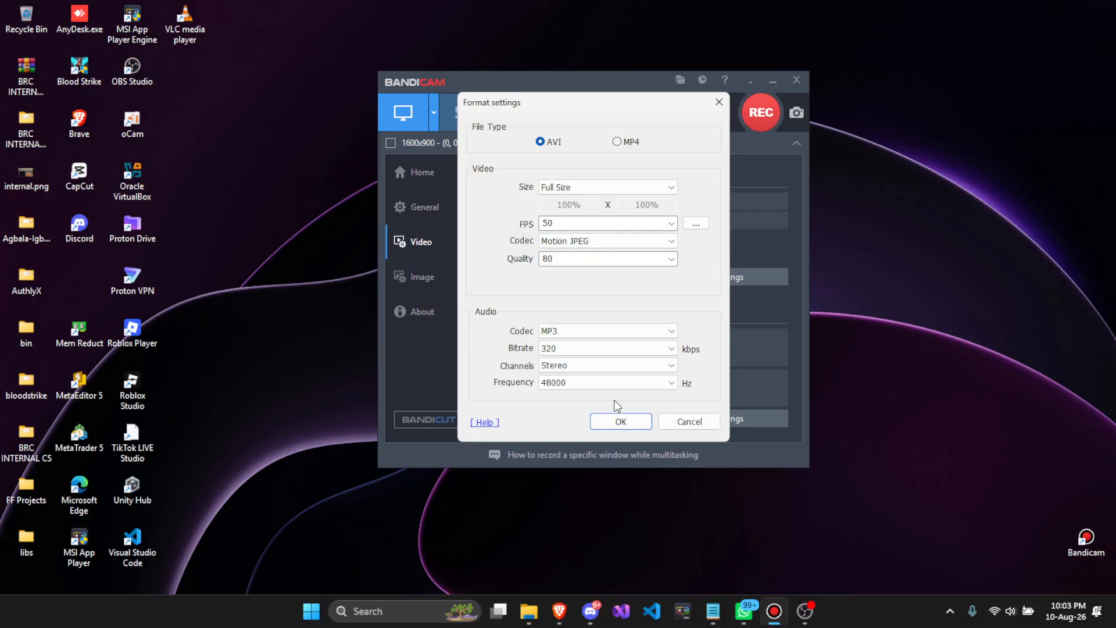
{"action": "left_click", "coordinate": [620, 420]}
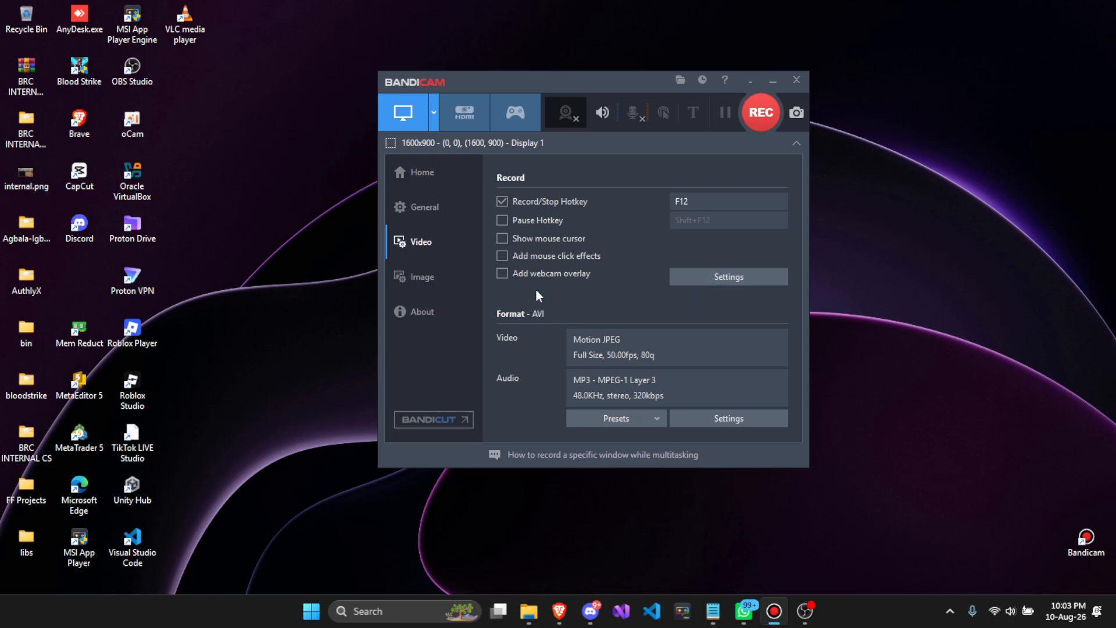
- Open the mouse effects recording settings and cancel without changes
{"action": "left_click", "coordinate": [662, 114]}
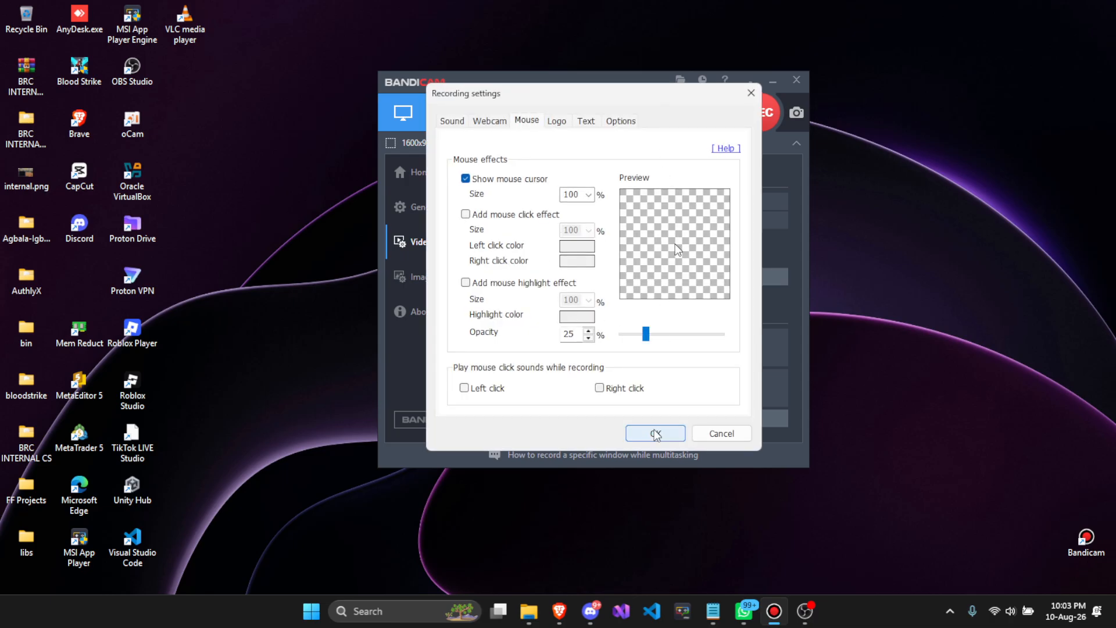
{"action": "left_click", "coordinate": [721, 434]}
- Browse the Image and General sections and open and close the Advanced options
{"action": "left_click", "coordinate": [440, 273]}
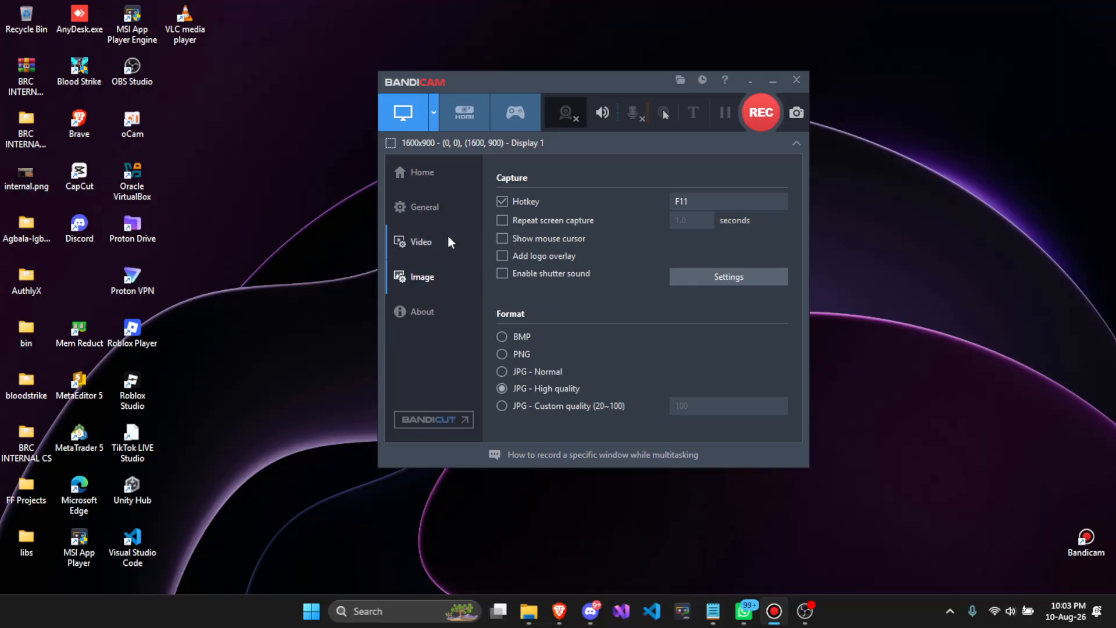
{"action": "left_click", "coordinate": [441, 205]}
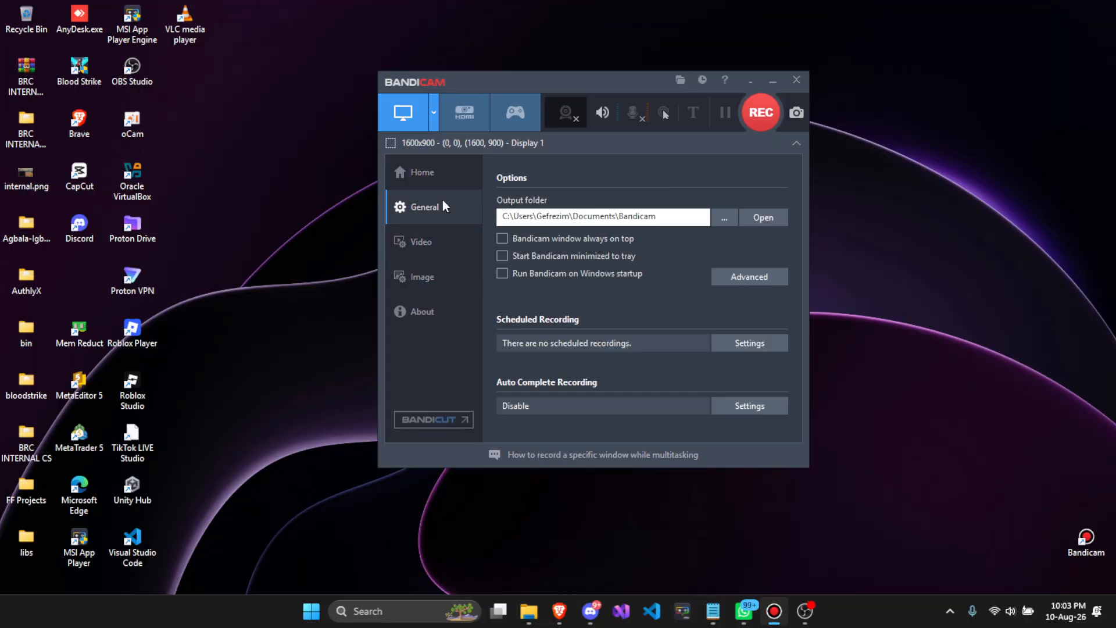
{"action": "left_click", "coordinate": [750, 276]}
{"action": "left_click", "coordinate": [697, 414]}
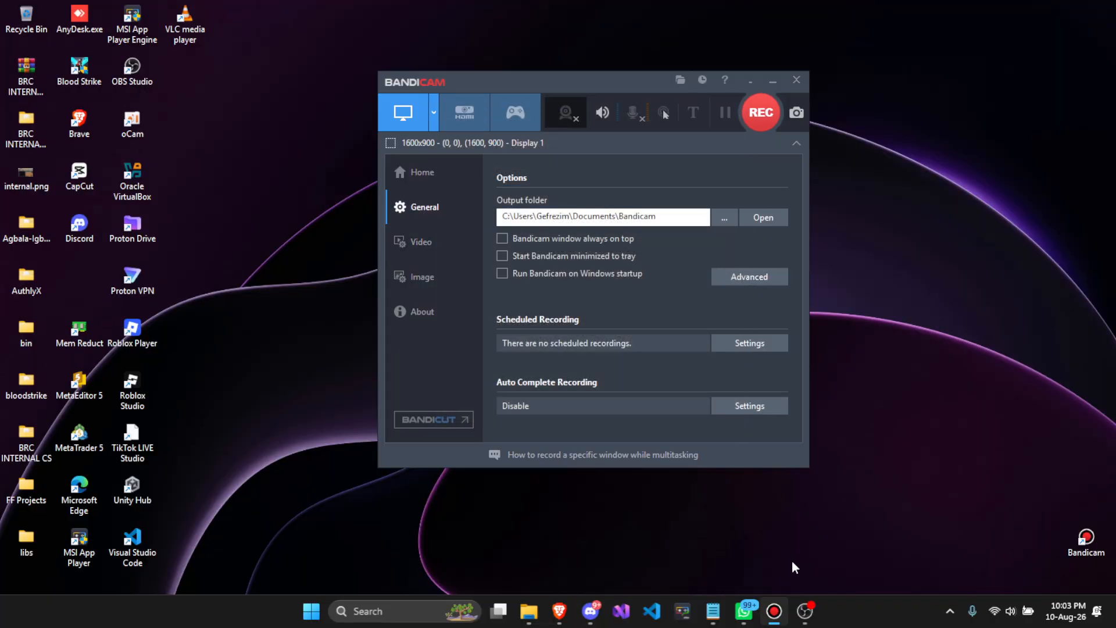